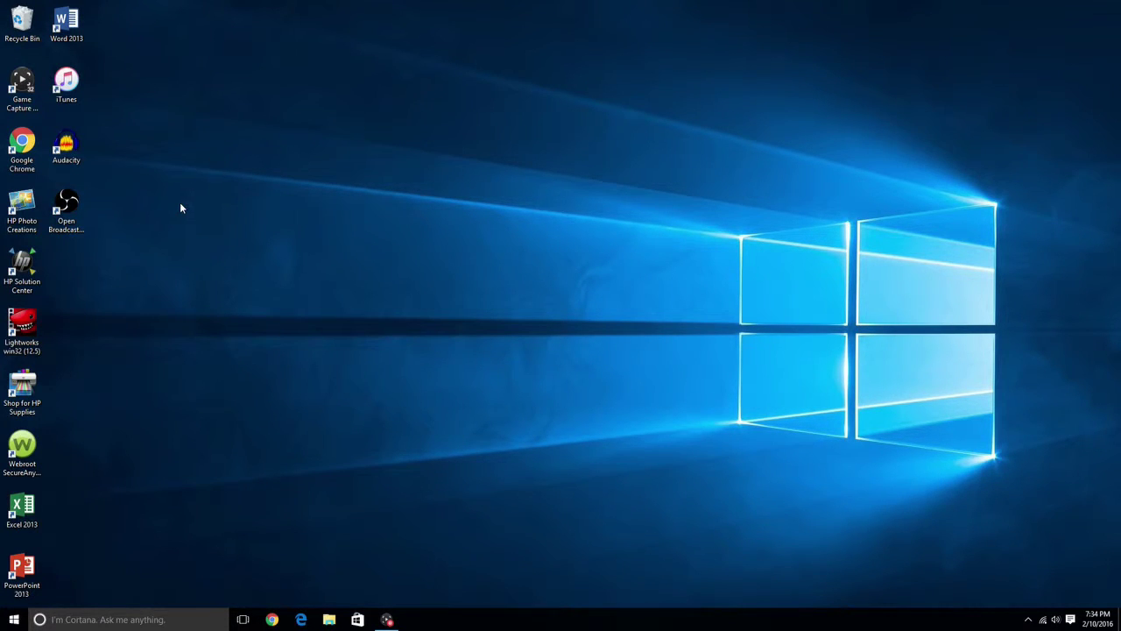
Launch Lightworks 12.5 from its desktop shortcut to reach the Projects Browser.
left_click(27, 326)
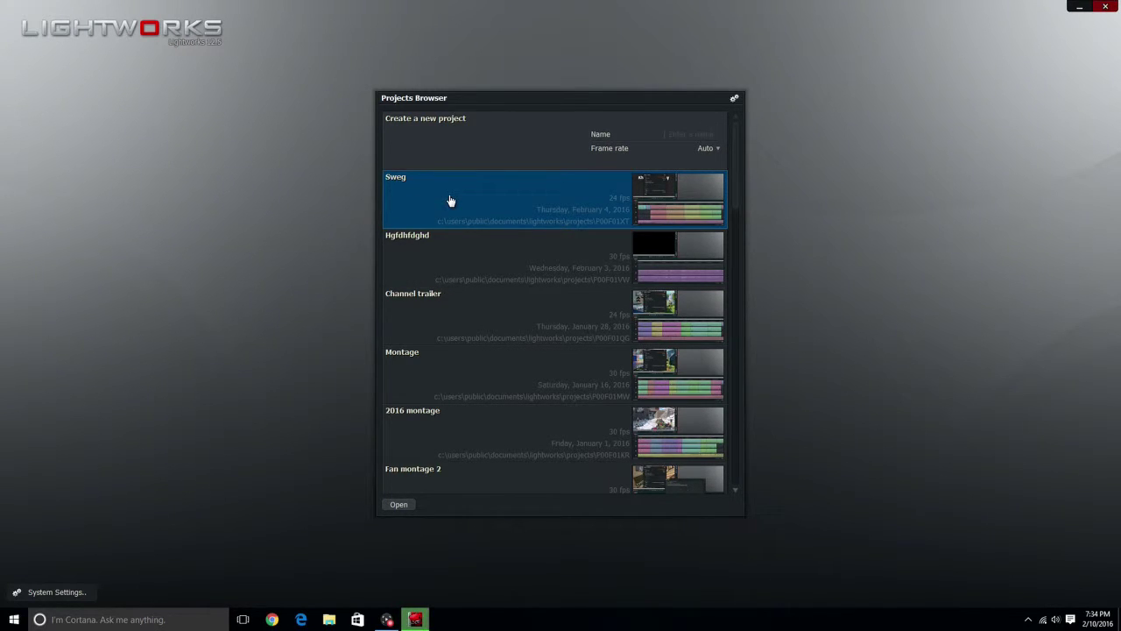
Create and open a new project named 'djfdjfhjsa'.
type("djfdjfhjsa")
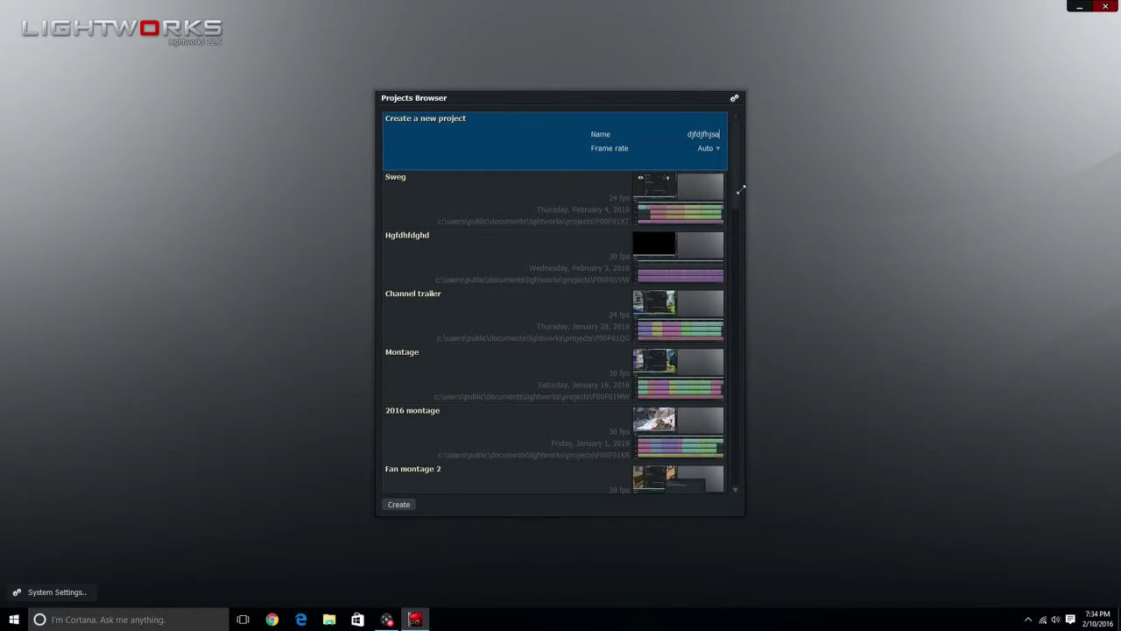
left_click(409, 505)
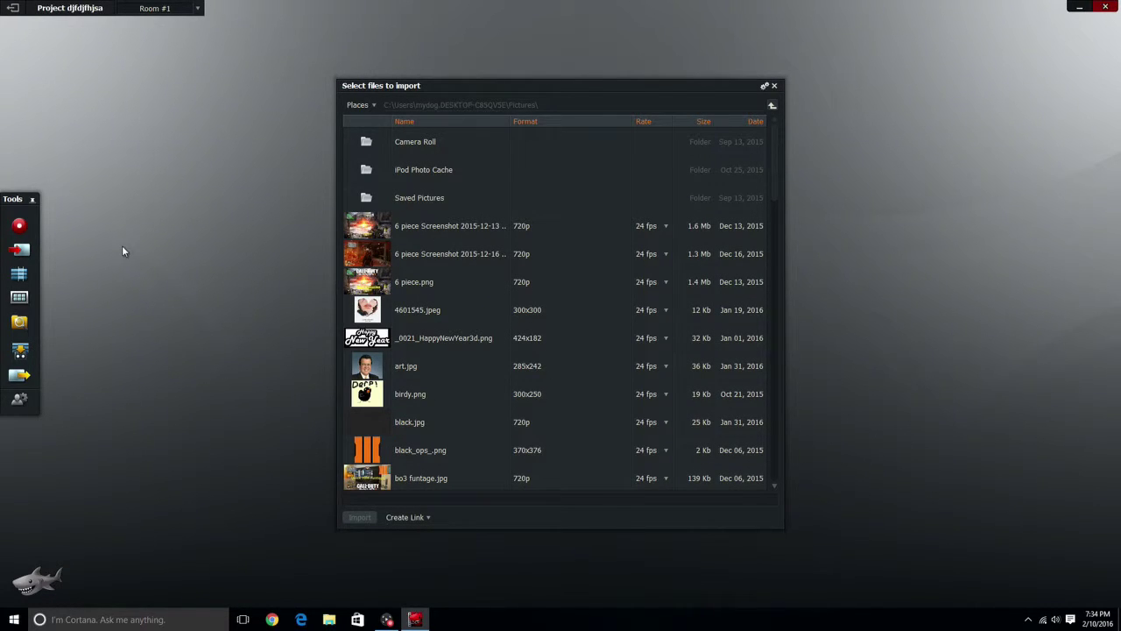
Start Edit #1 and import the Call of Duty Black Ops III clip from Videos into it.
left_click(18, 277)
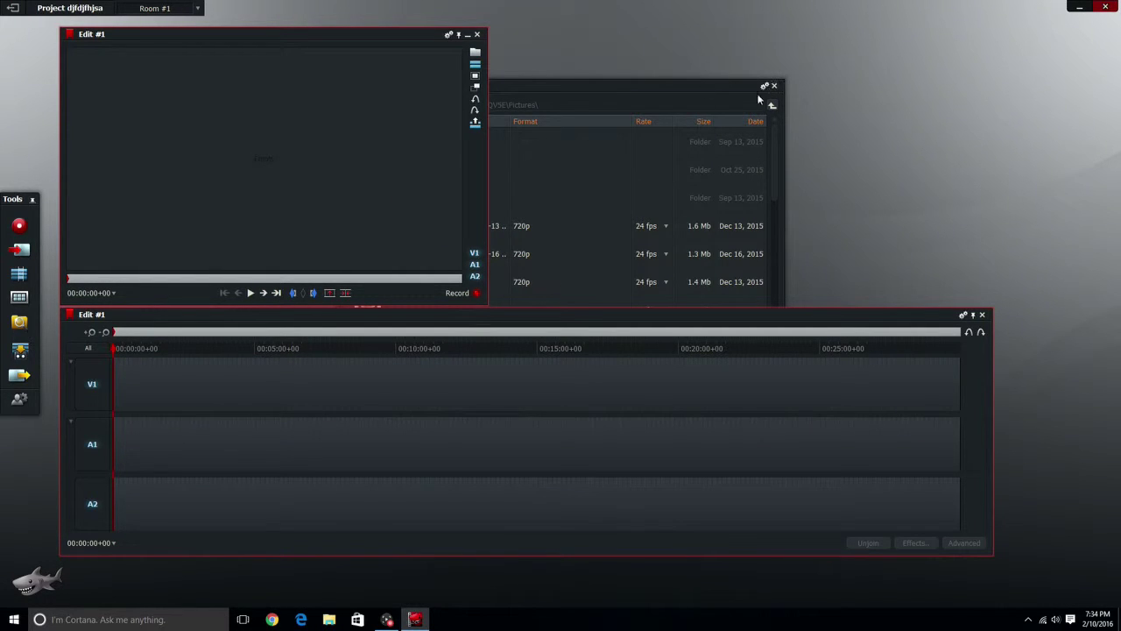
left_click(22, 253)
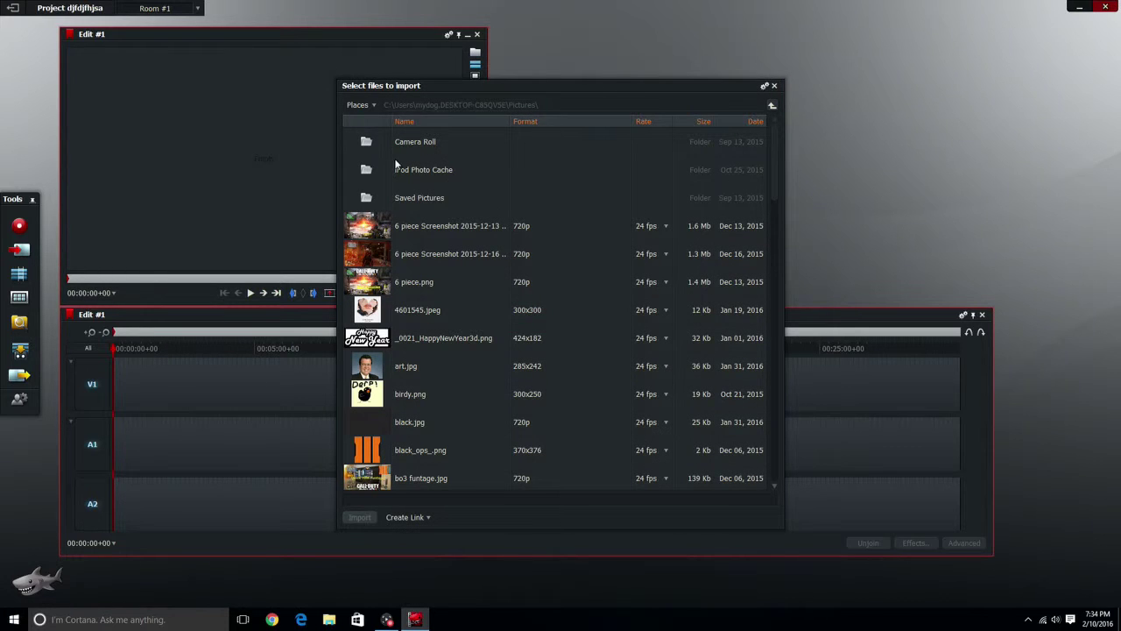
scroll(381, 254, "down", 10)
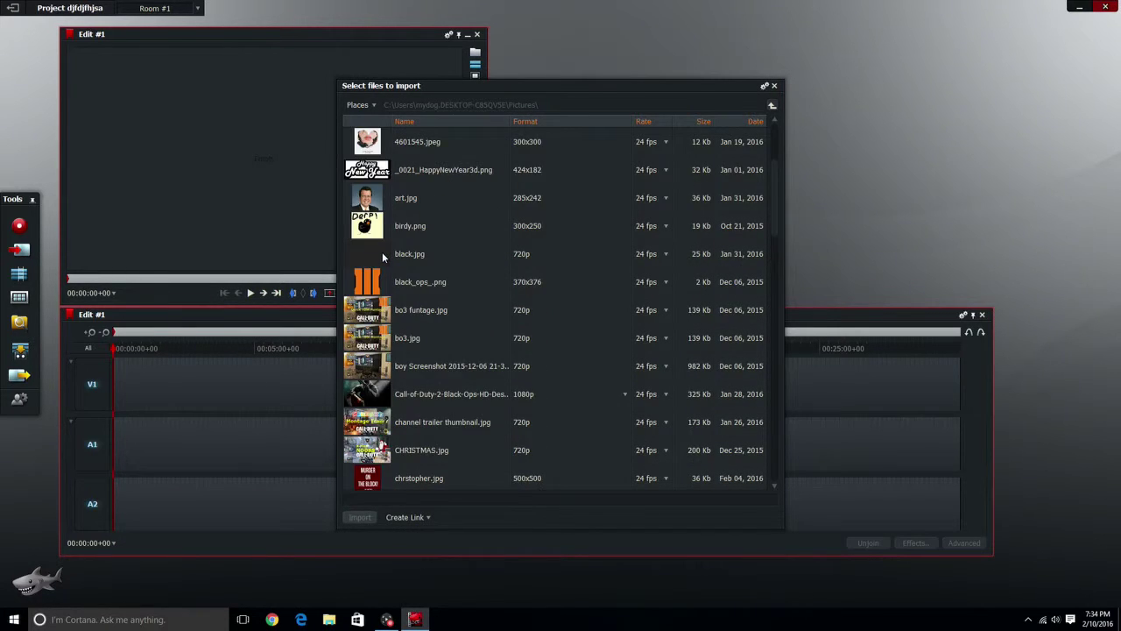
left_click(369, 105)
left_click(375, 143)
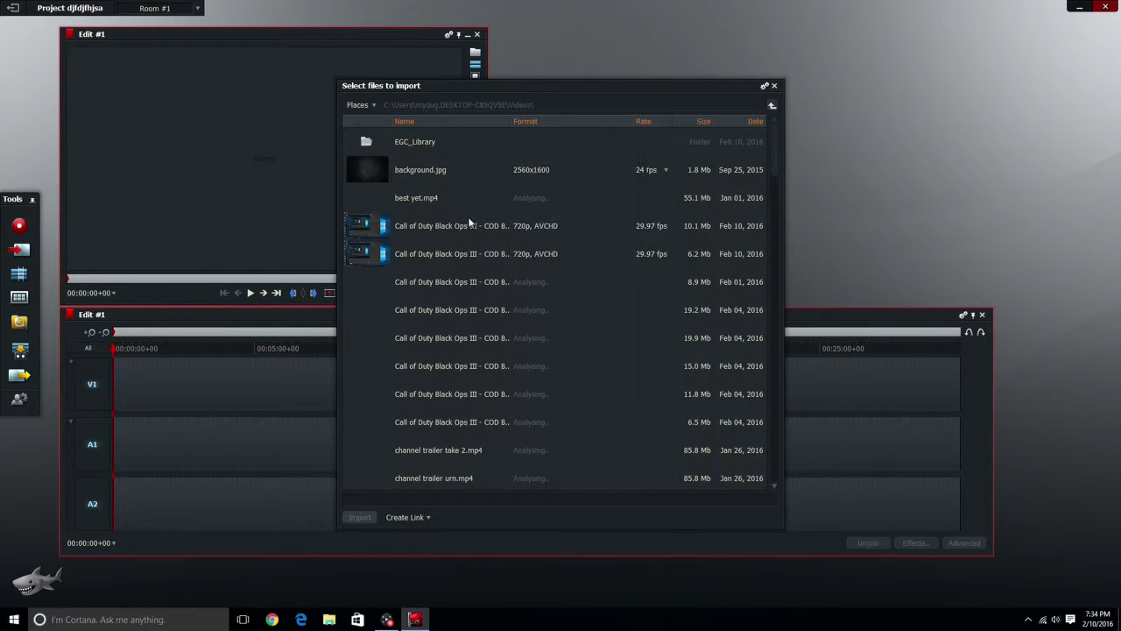
scroll(372, 235, "down", 3)
left_click(372, 226)
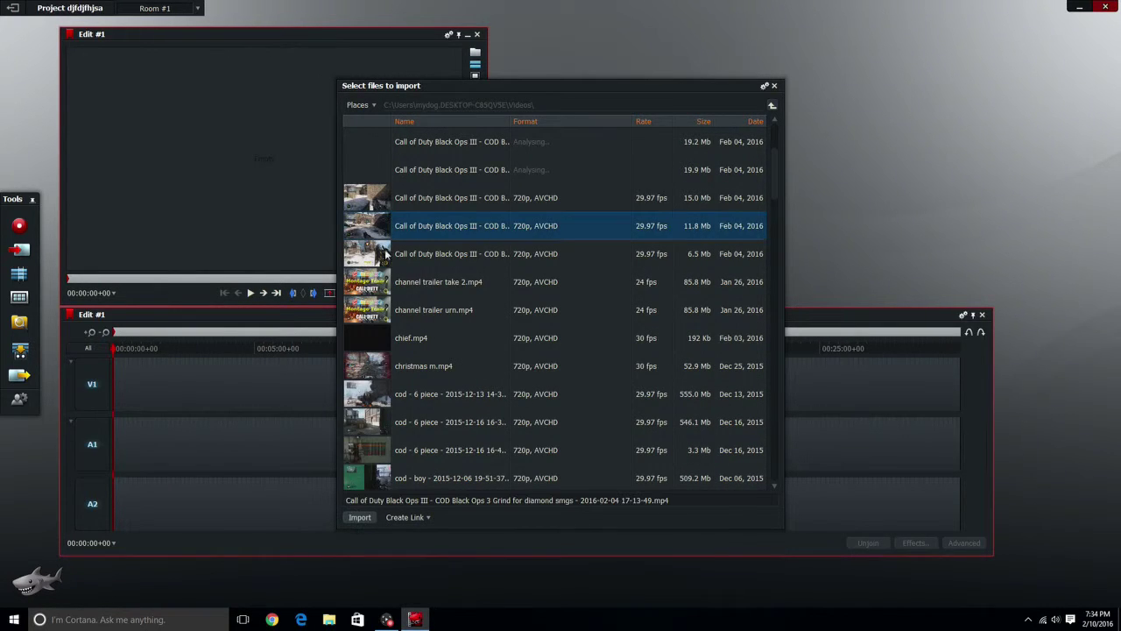
left_click(350, 519)
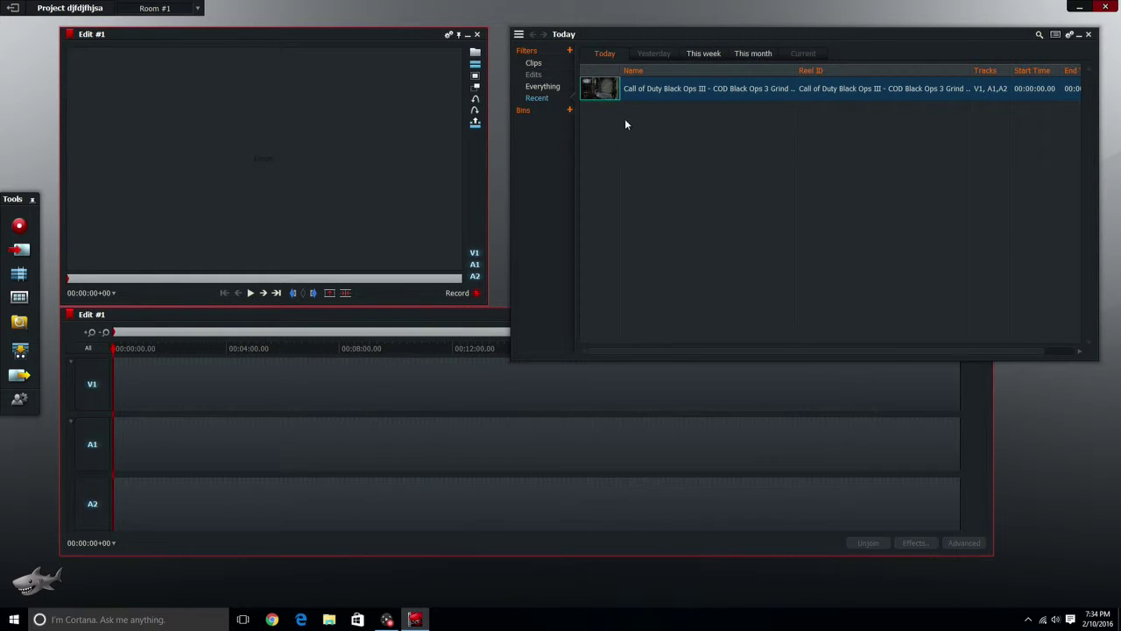
left_click_drag(601, 97, 305, 174)
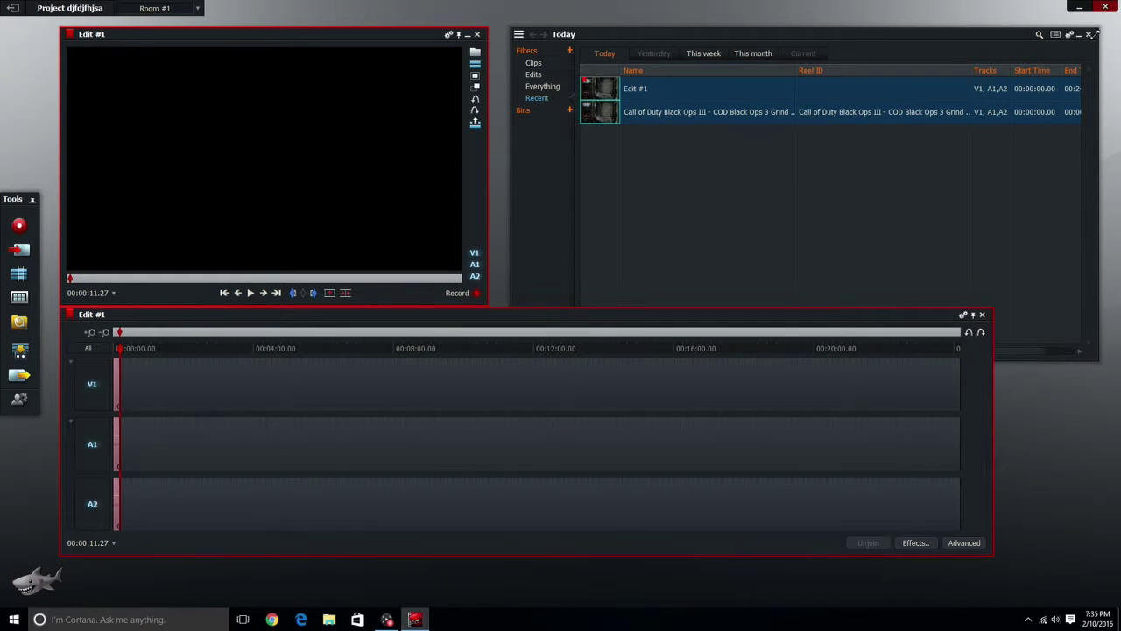
Add a new audio track, A3, to Edit #1.
left_click(1089, 35)
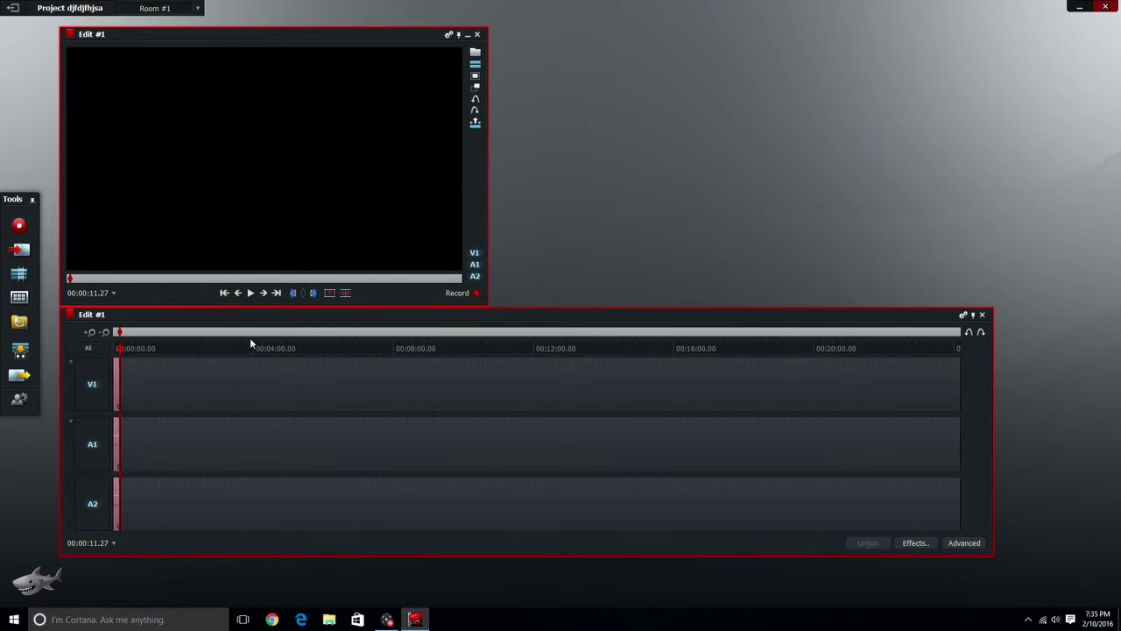
right_click(64, 454)
left_click(99, 372)
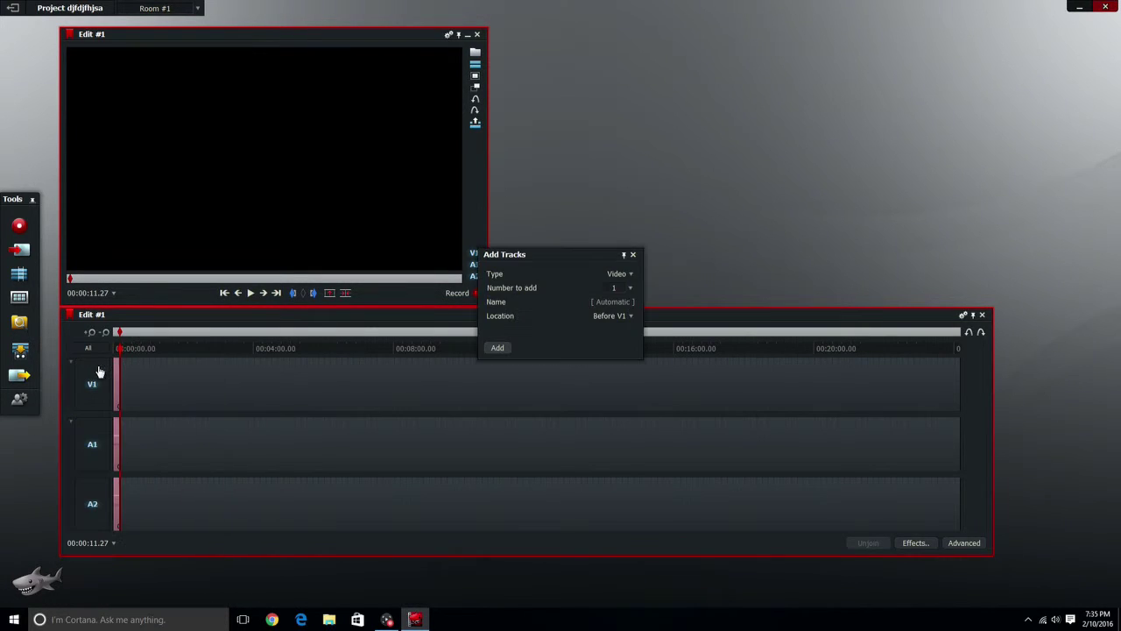
left_click(627, 273)
left_click(632, 301)
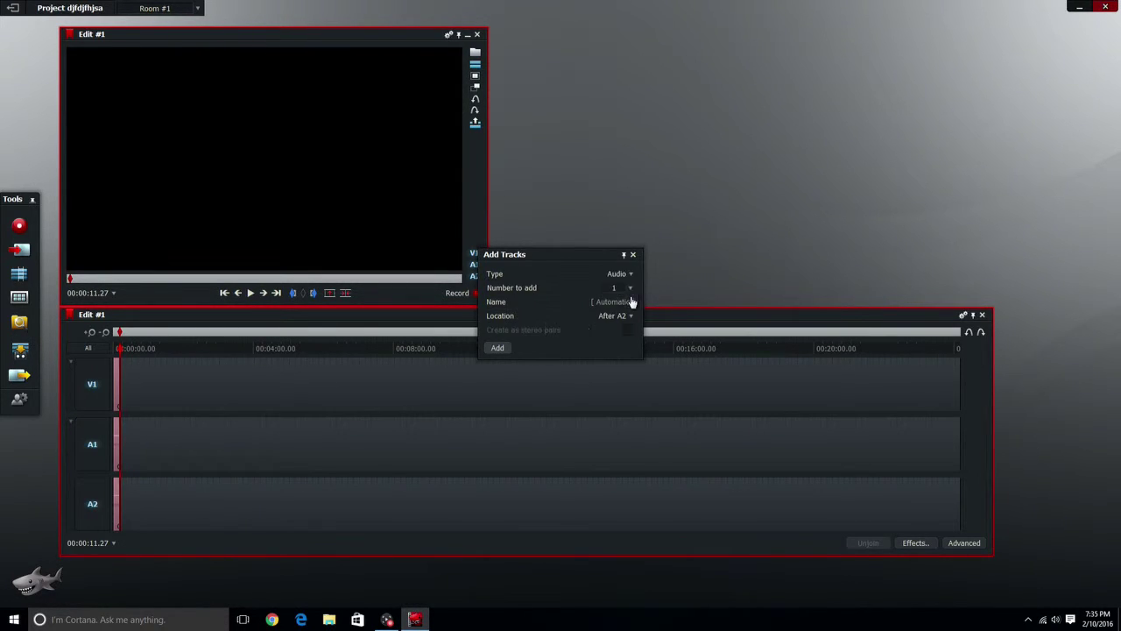
left_click(510, 351)
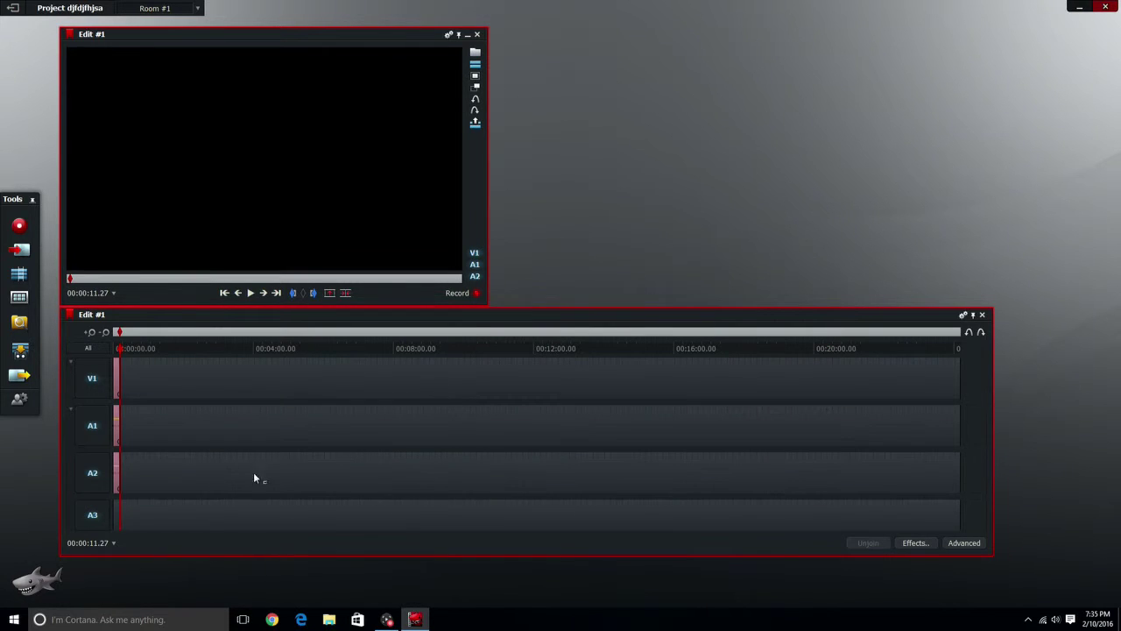
Disable tracks V1, A1 and A2, leaving only A3 active.
left_click(101, 383)
left_click(92, 423)
left_click(87, 472)
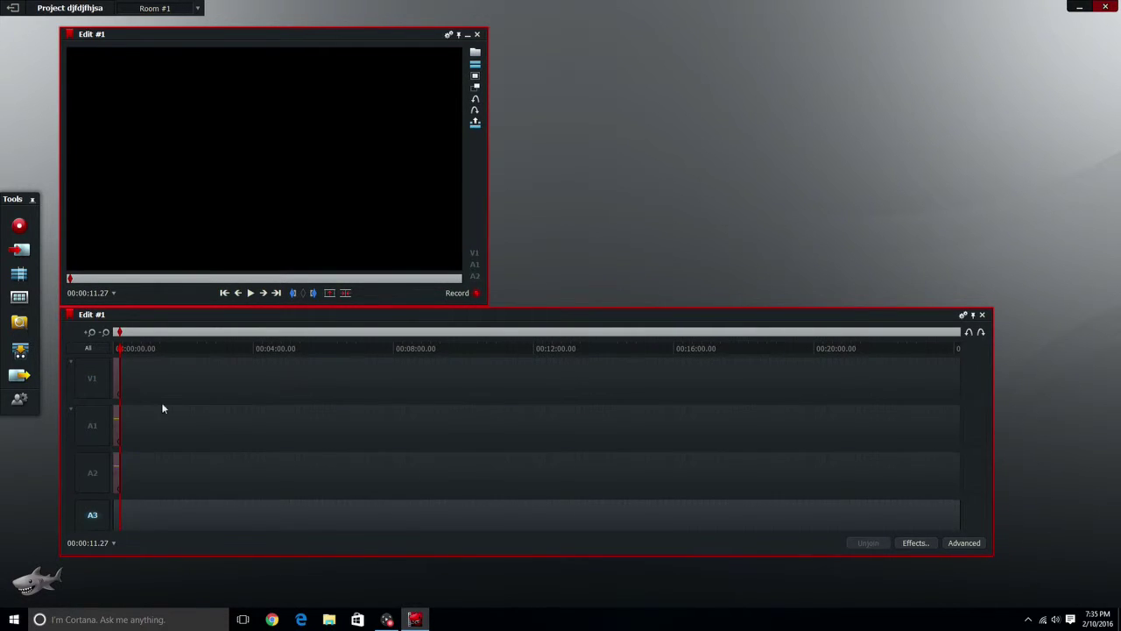
Import 'Chance The Rapper - Yolo' from the Music folder and place it on A3 at the edit start.
left_click_drag(119, 331, 112, 331)
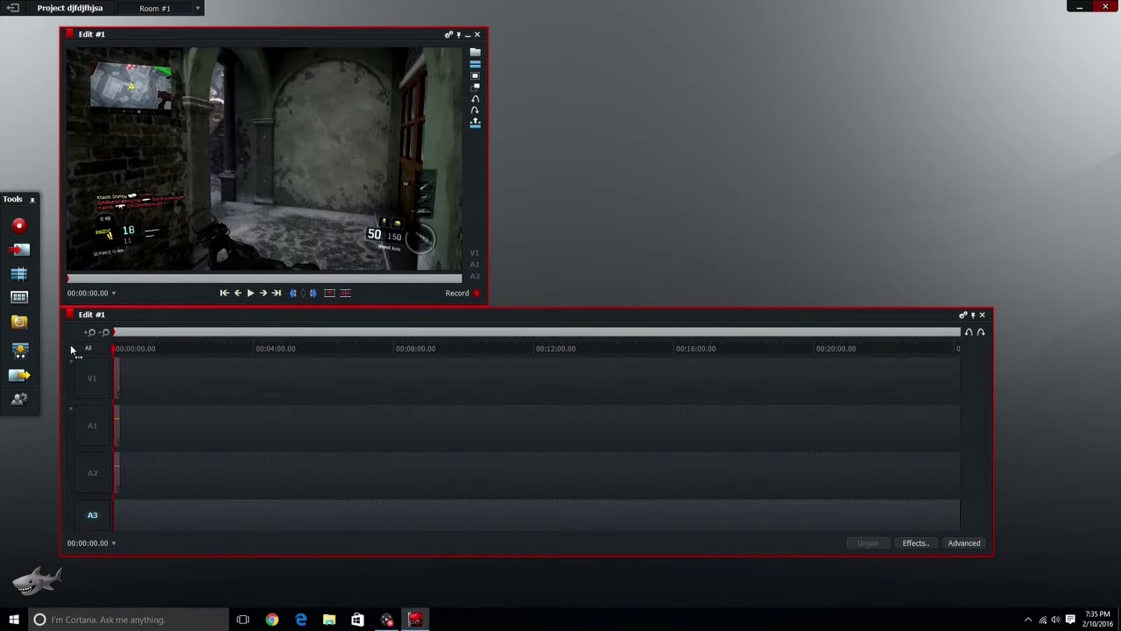
left_click(21, 250)
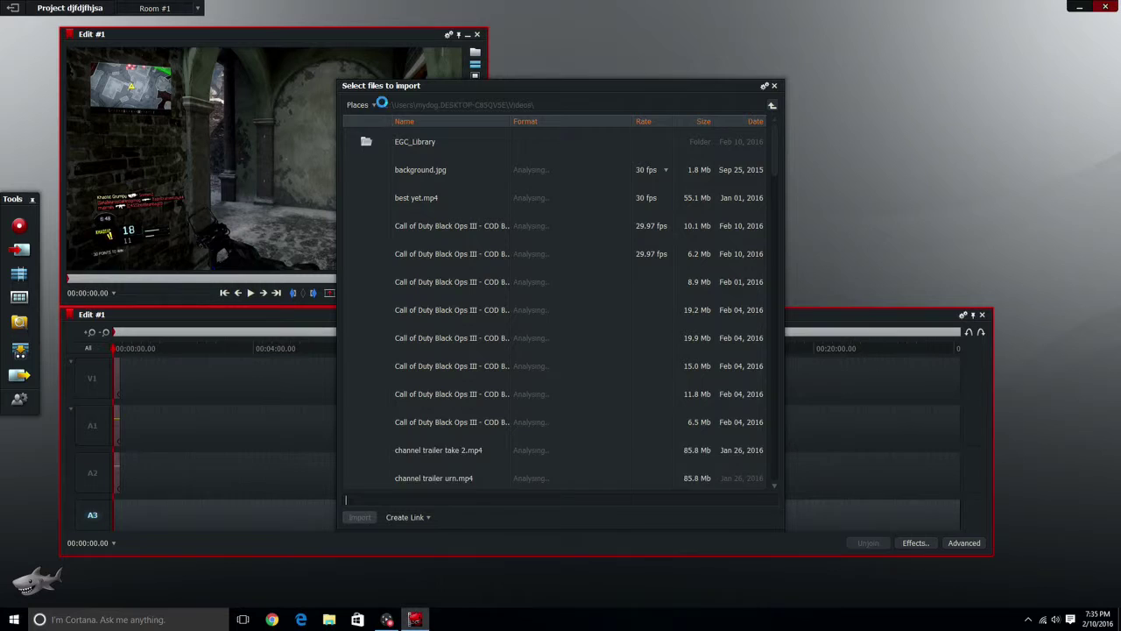
left_click(375, 104)
left_click(368, 164)
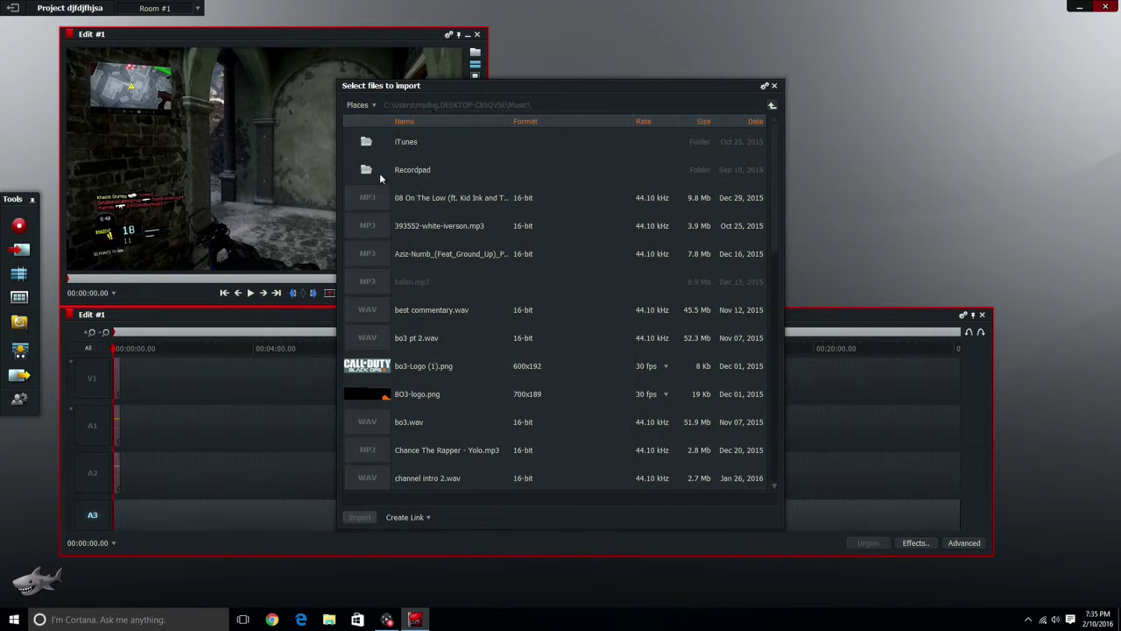
left_click(378, 337)
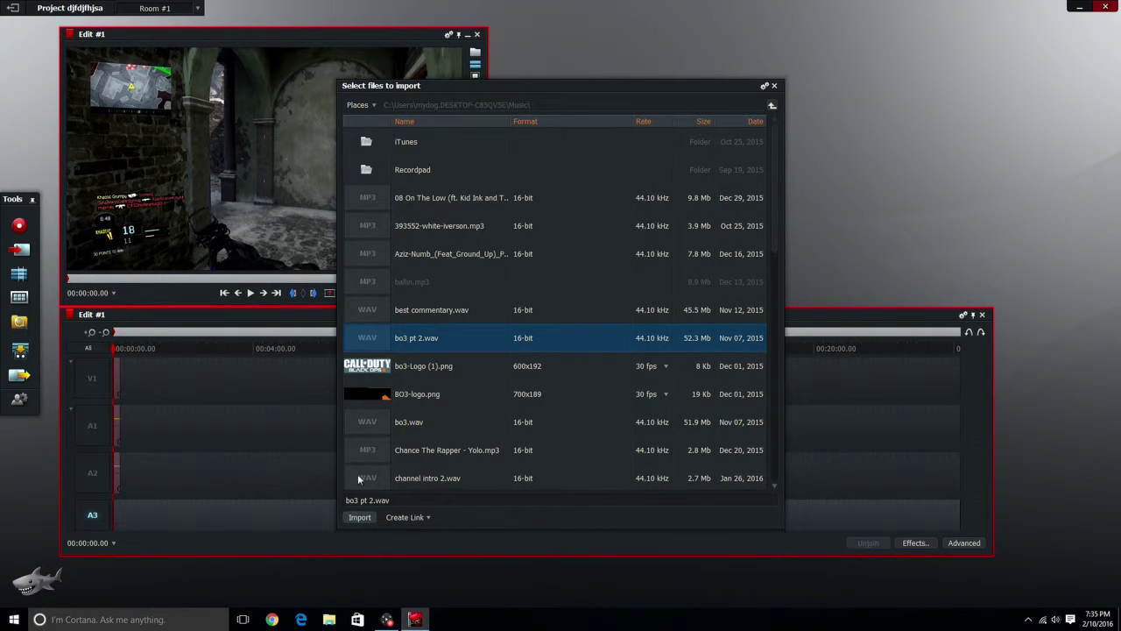
left_click(363, 421)
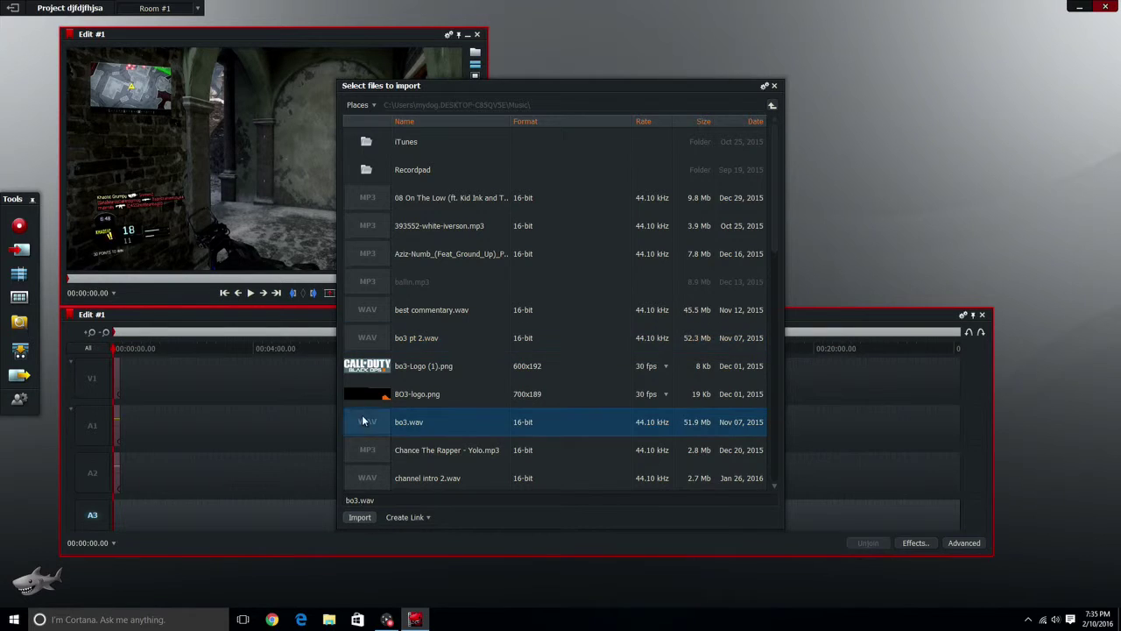
left_click(361, 461)
left_click(359, 517)
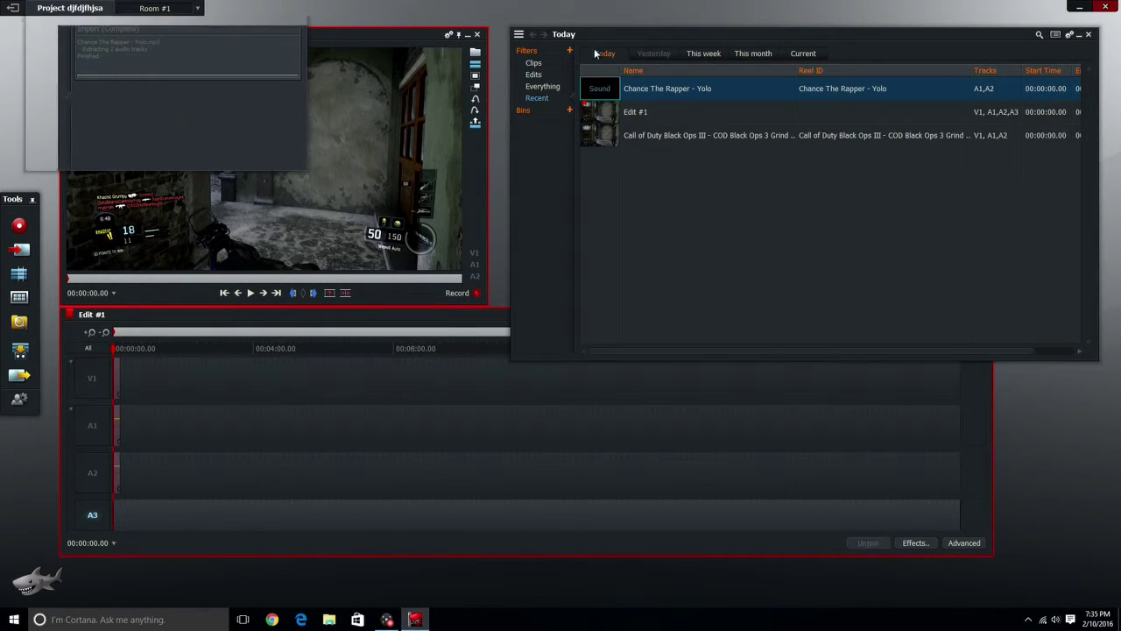
left_click_drag(599, 89, 274, 156)
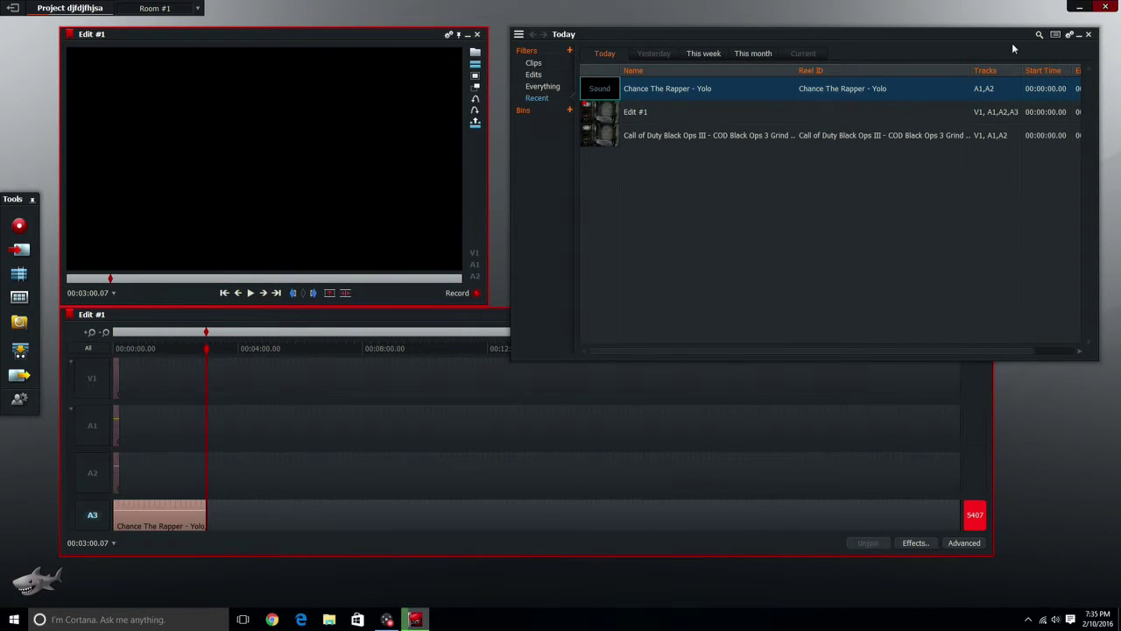
Cut the unwanted song sections after 00:03:05 and after 00:01:19.14 out of the music.
left_click(1089, 35)
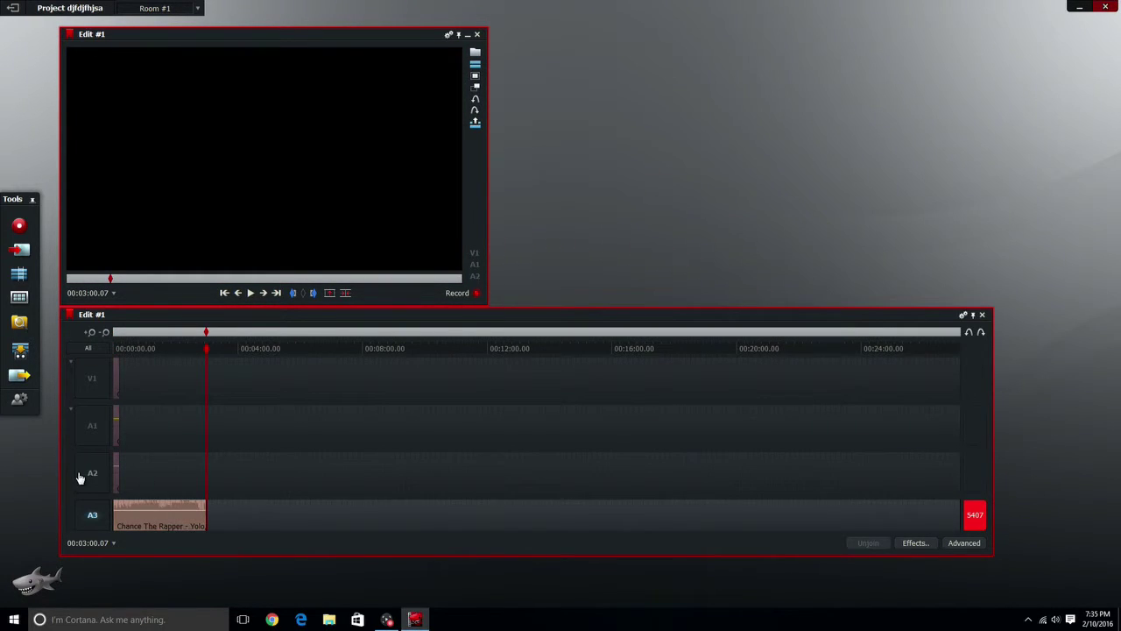
mouse_move(209, 337)
left_mouse_down()
mouse_move(152, 352)
mouse_move(331, 348)
mouse_move(93, 352)
mouse_move(210, 350)
left_mouse_up()
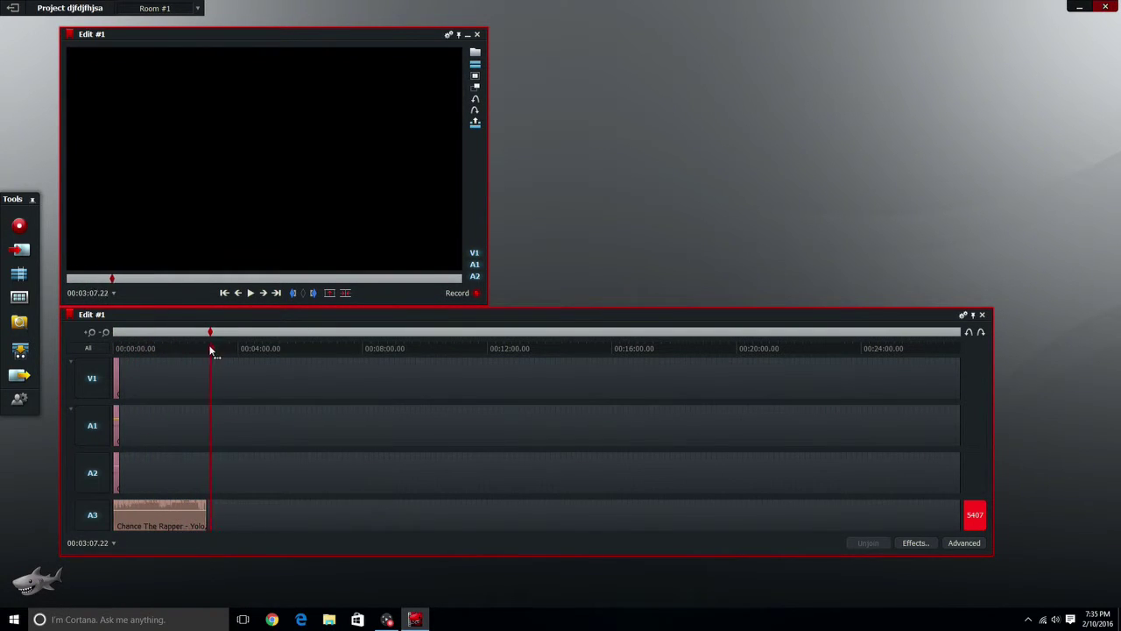
left_click(295, 295)
left_click_drag(209, 332, 983, 331)
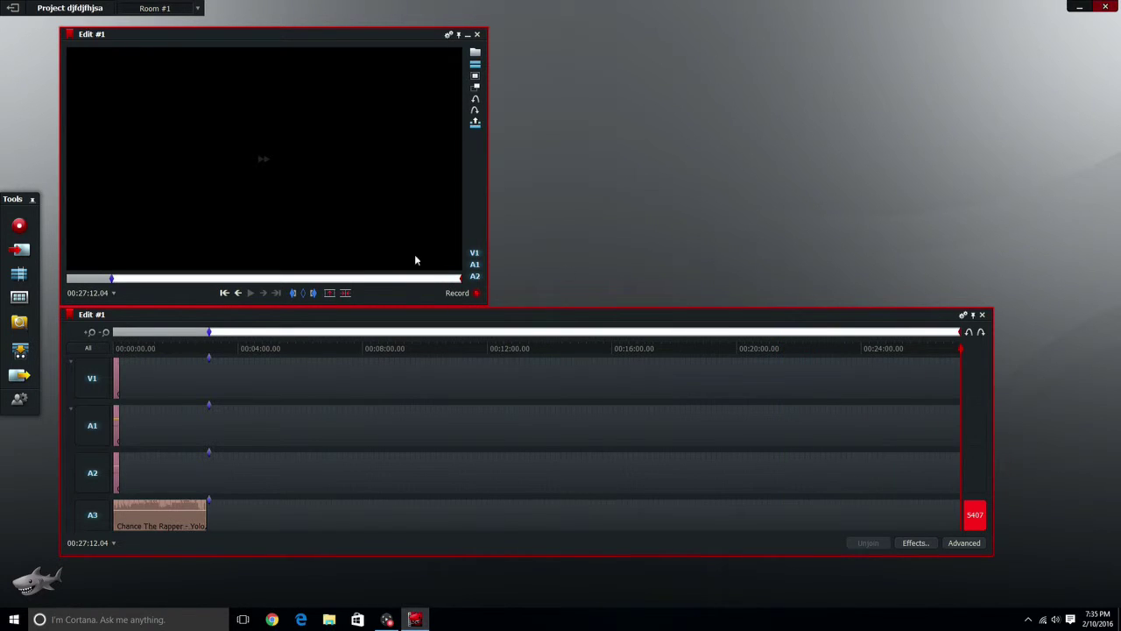
left_click(310, 295)
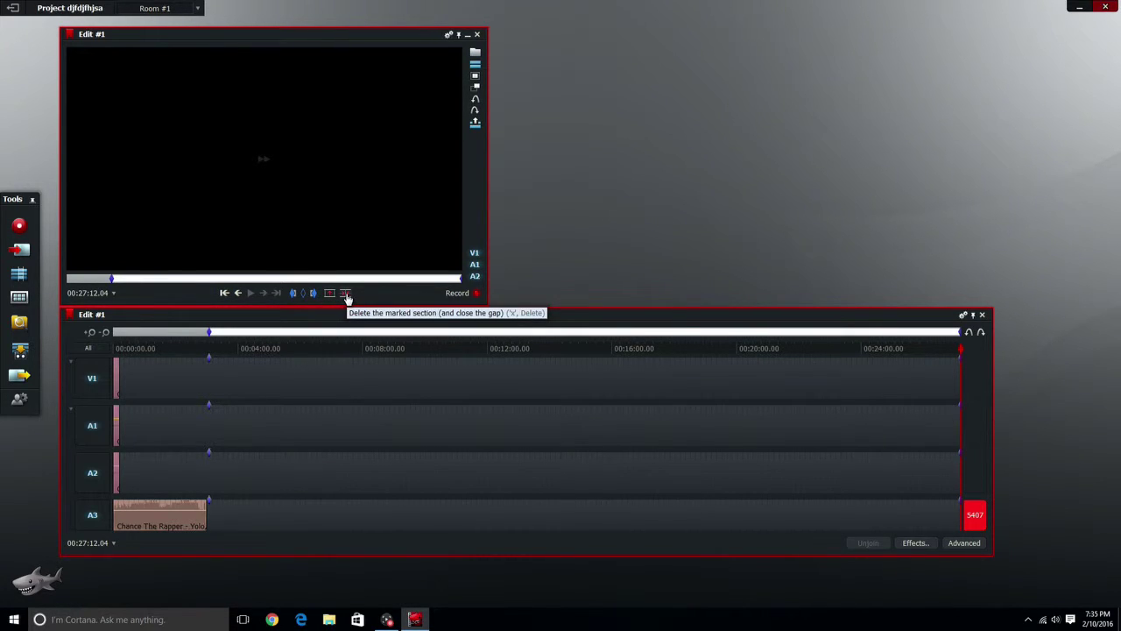
left_click(346, 295)
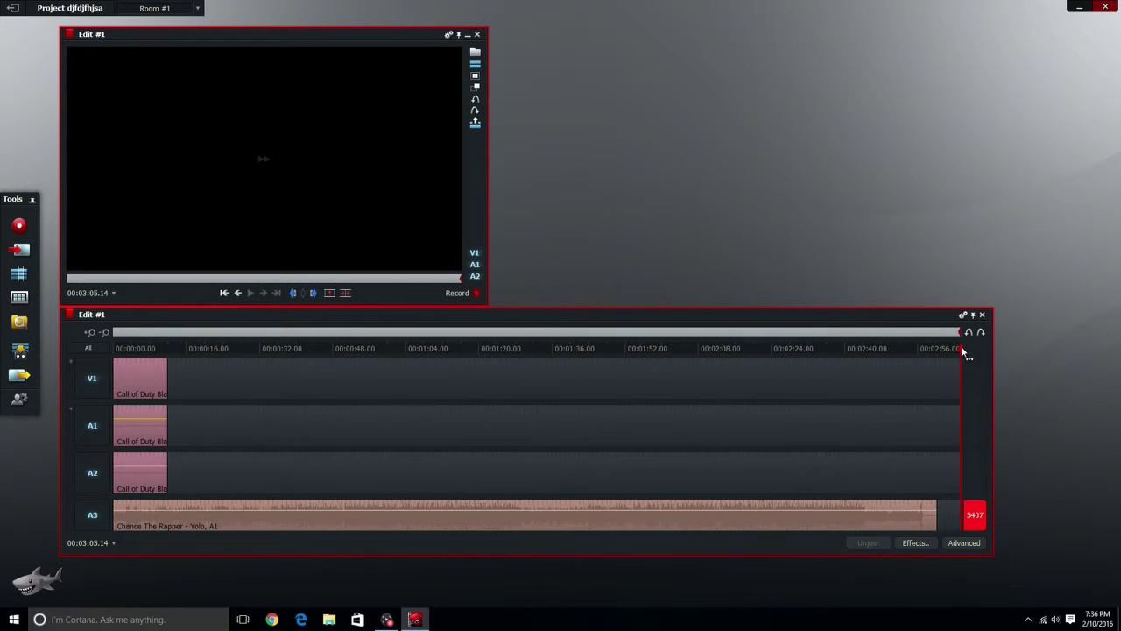
left_click_drag(965, 348, 648, 368)
left_click(293, 293)
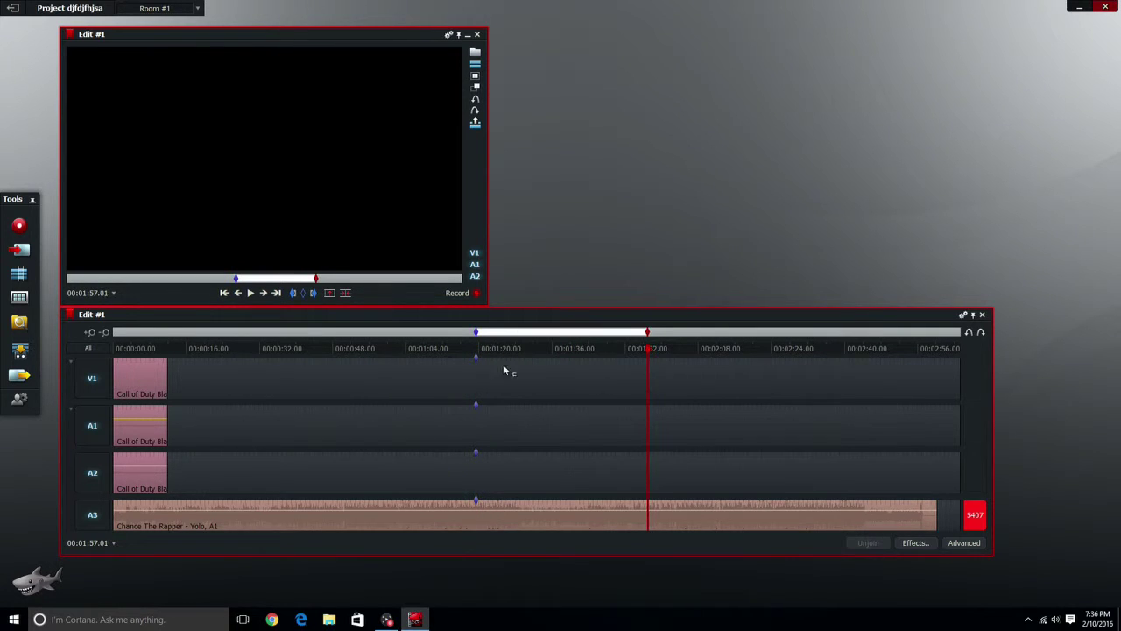
left_click(330, 293)
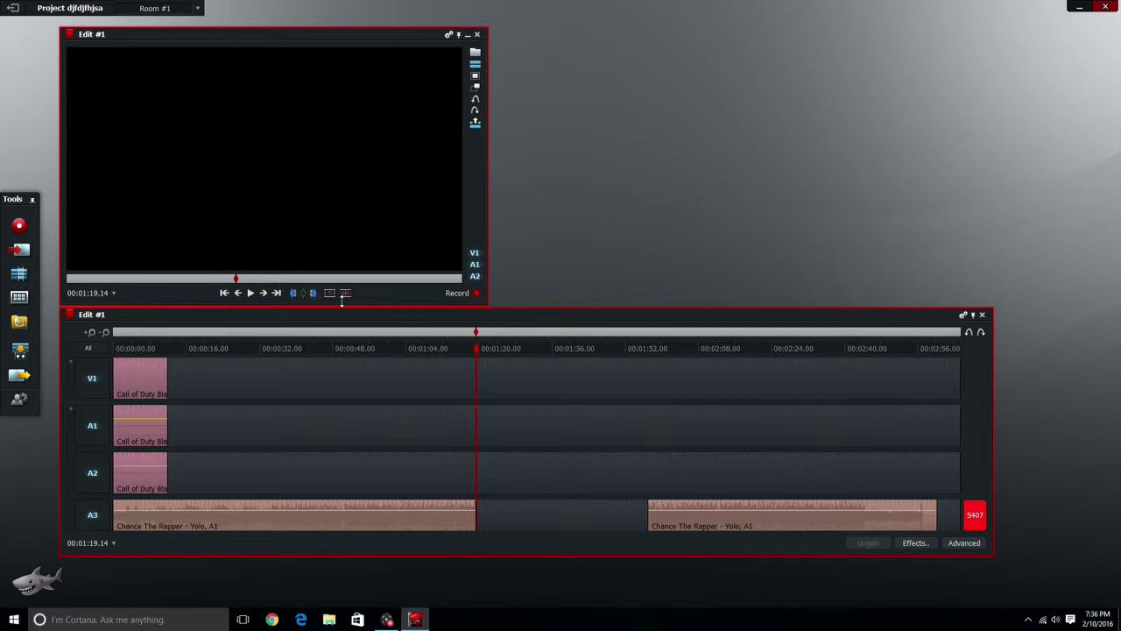
Trim the edit to its first 12 seconds by deleting everything after 00:00:12.12.
left_click_drag(470, 333, 172, 362)
left_click(294, 293)
left_click_drag(169, 334, 1082, 371)
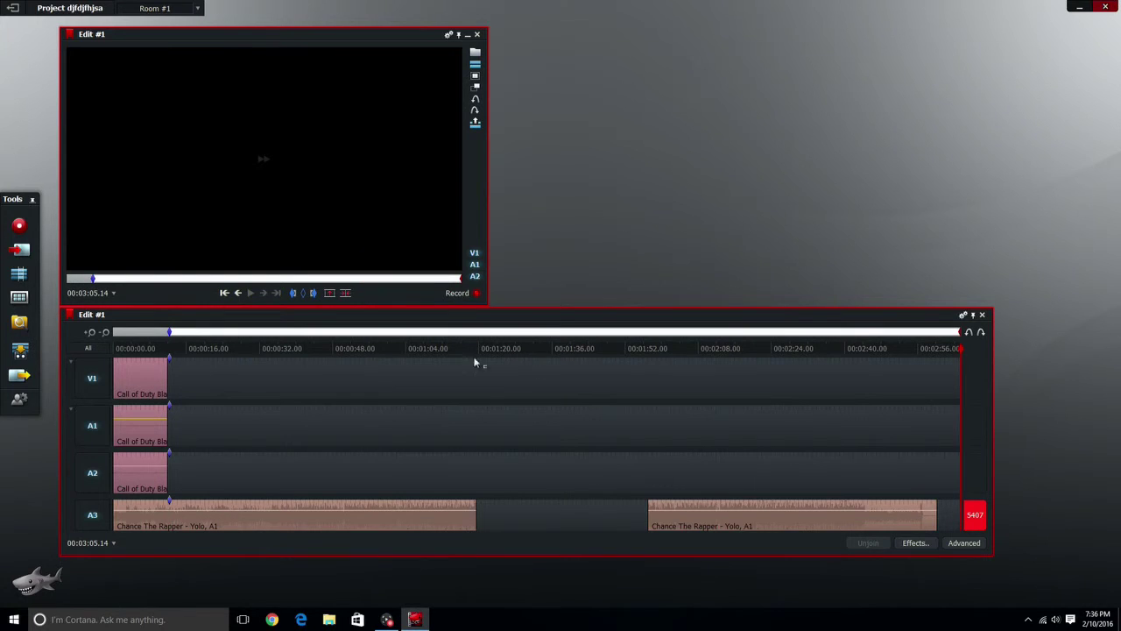
left_click(313, 293)
left_click(344, 293)
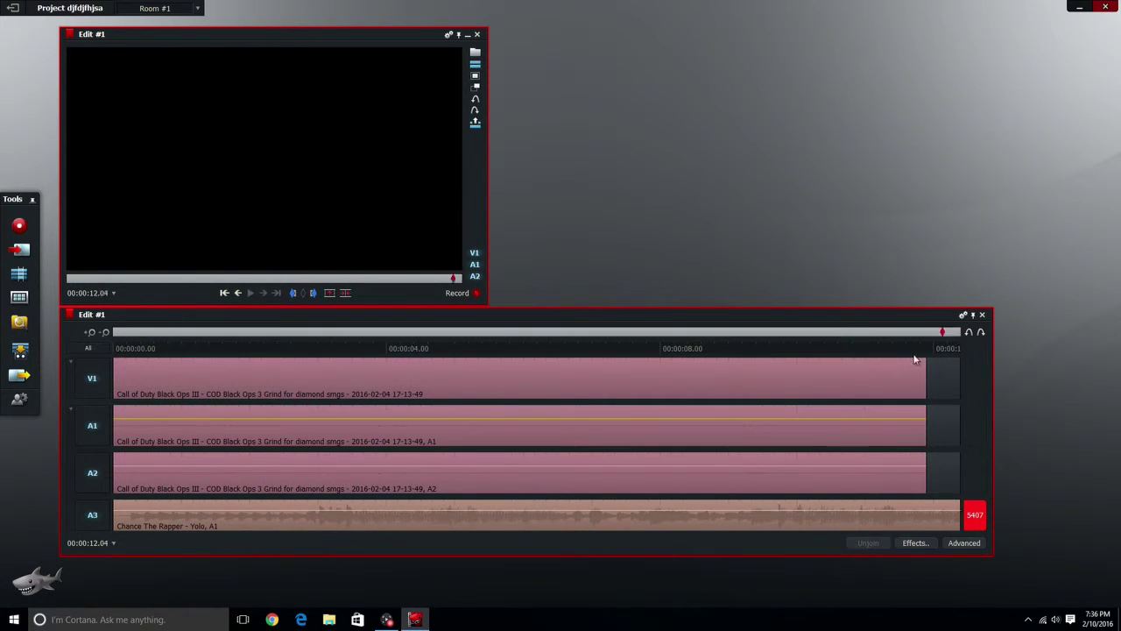
key("Home")
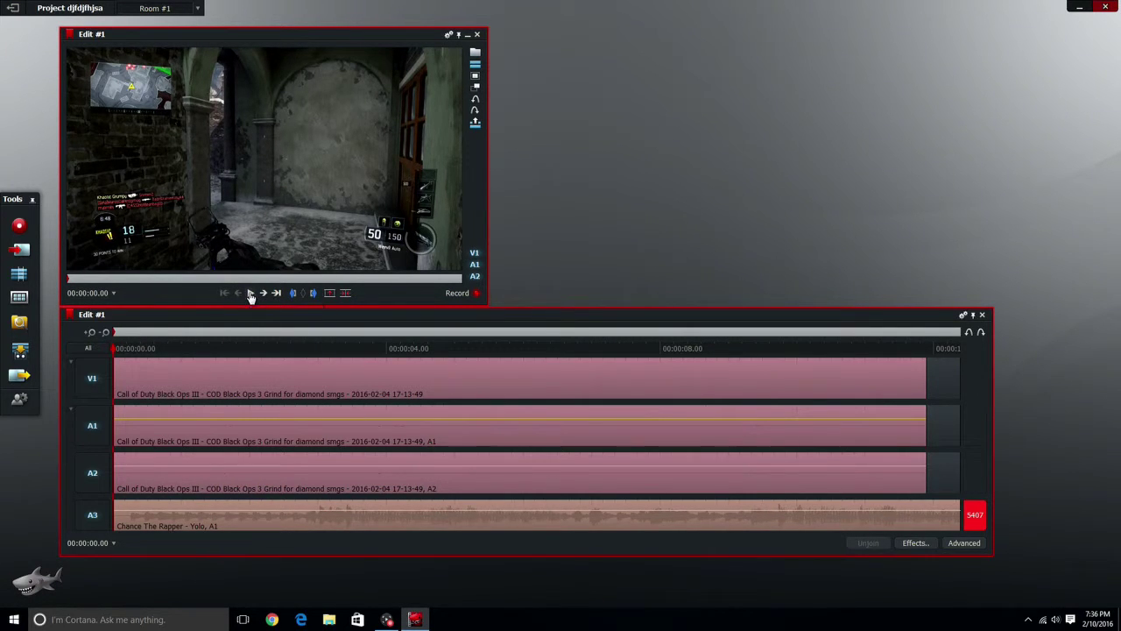
left_click(250, 292)
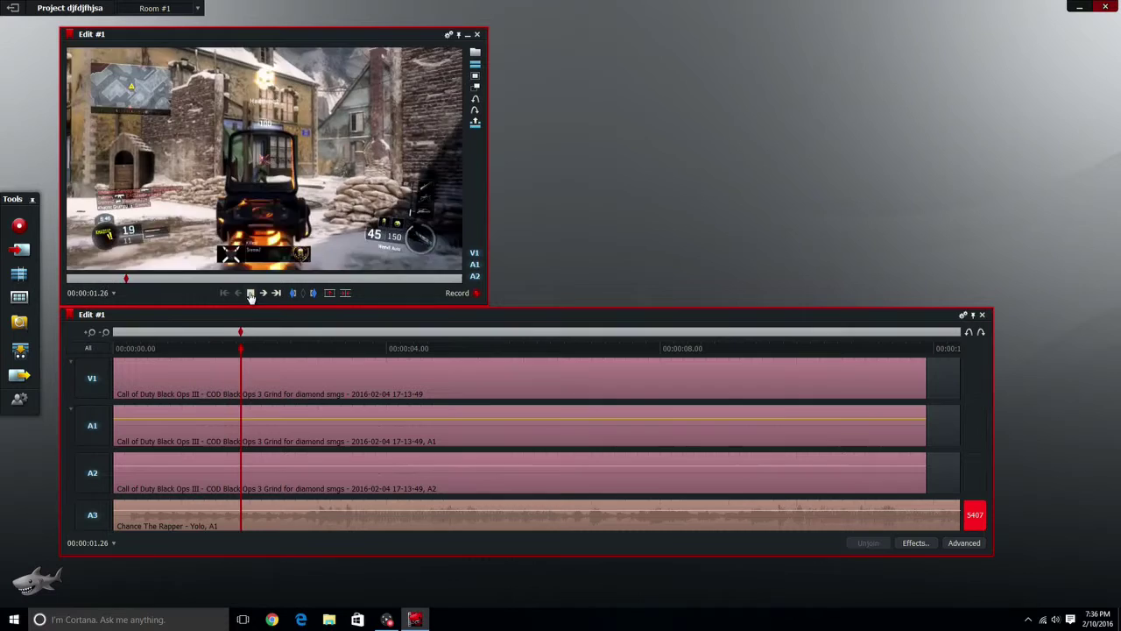
left_click(250, 293)
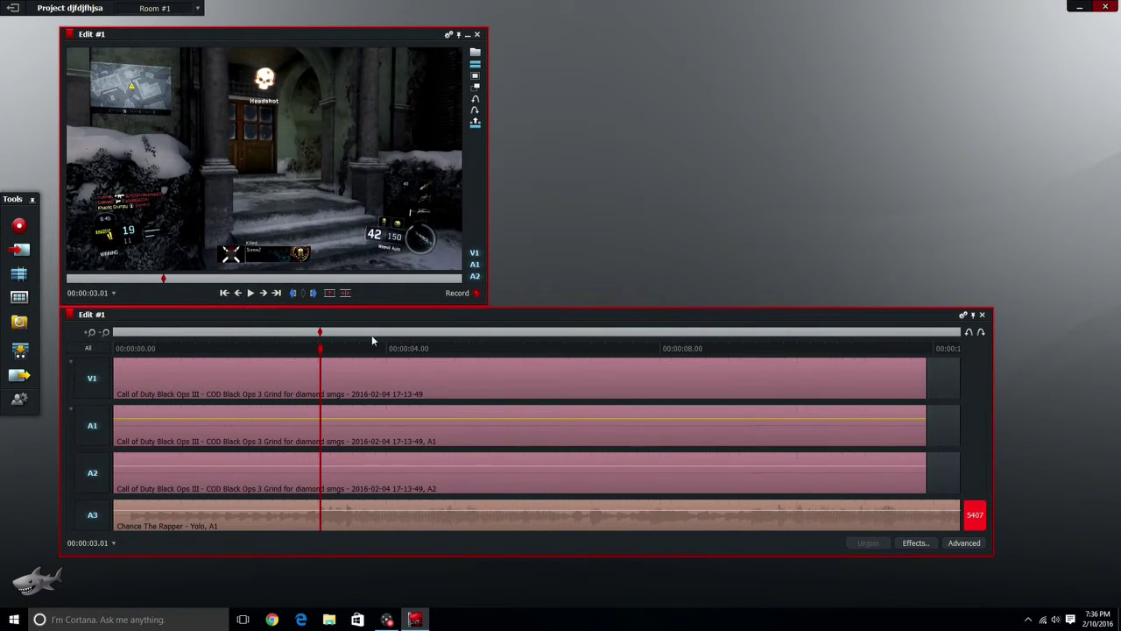
left_click_drag(318, 334, 5, 417)
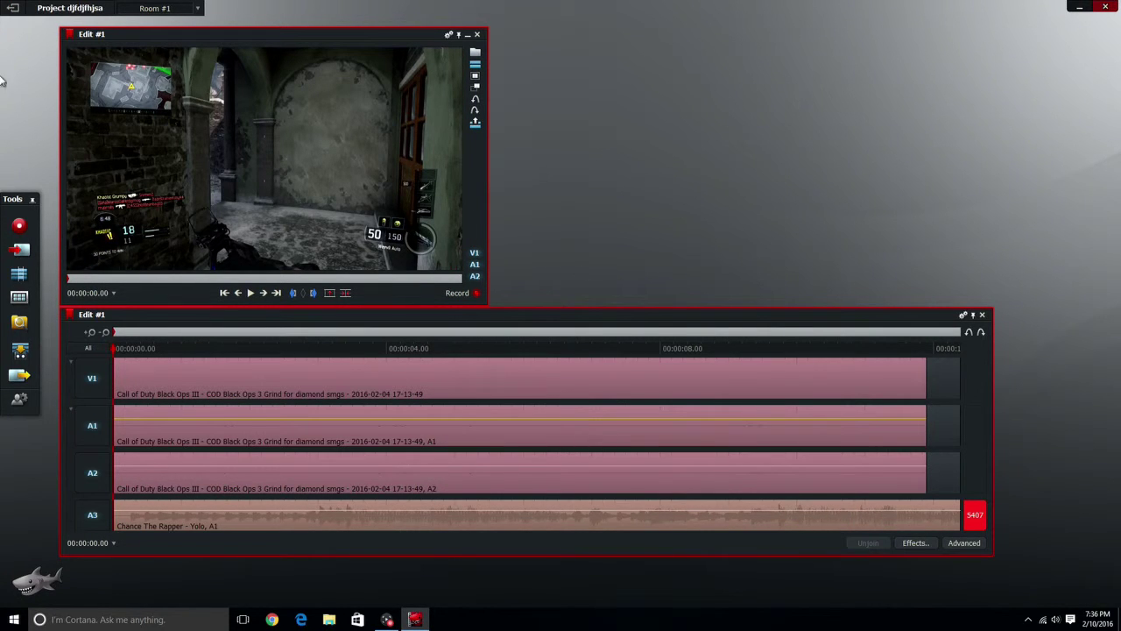
left_click(20, 251)
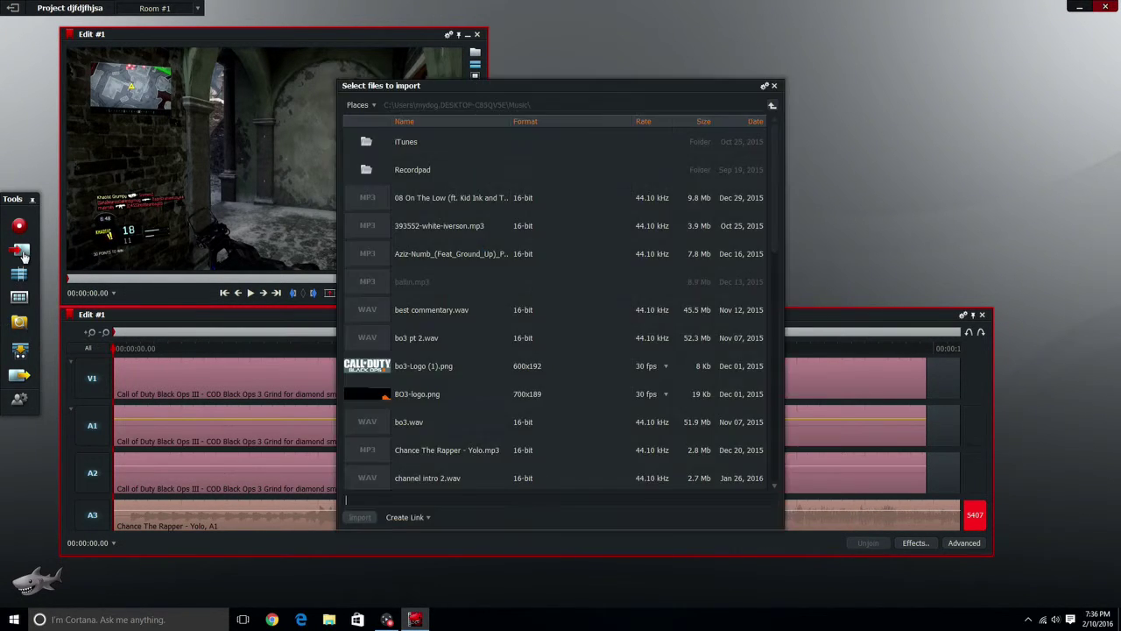
left_click(775, 88)
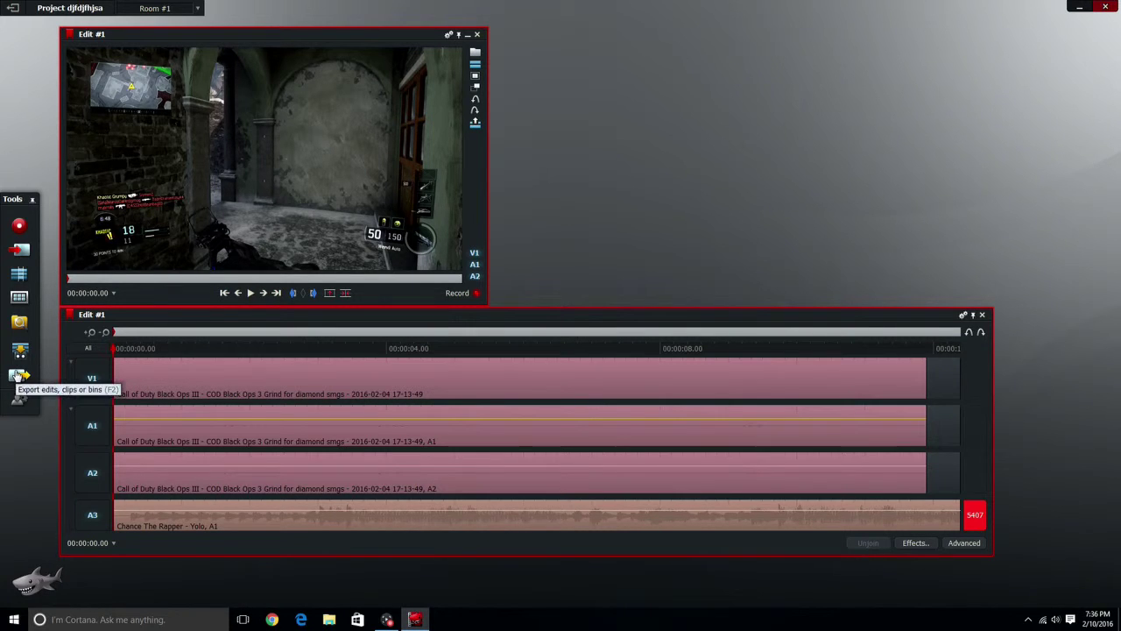
mouse_move(20, 375)
left_mouse_down()
mouse_move(47, 329)
mouse_move(38, 372)
left_mouse_up()
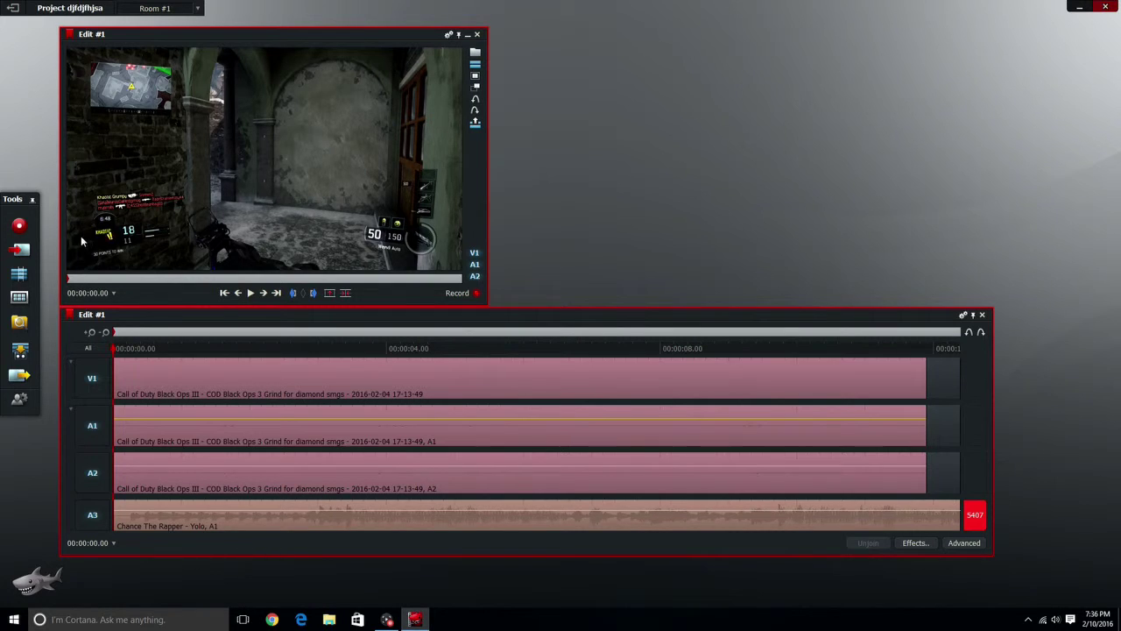
left_click_drag(19, 375, 219, 223)
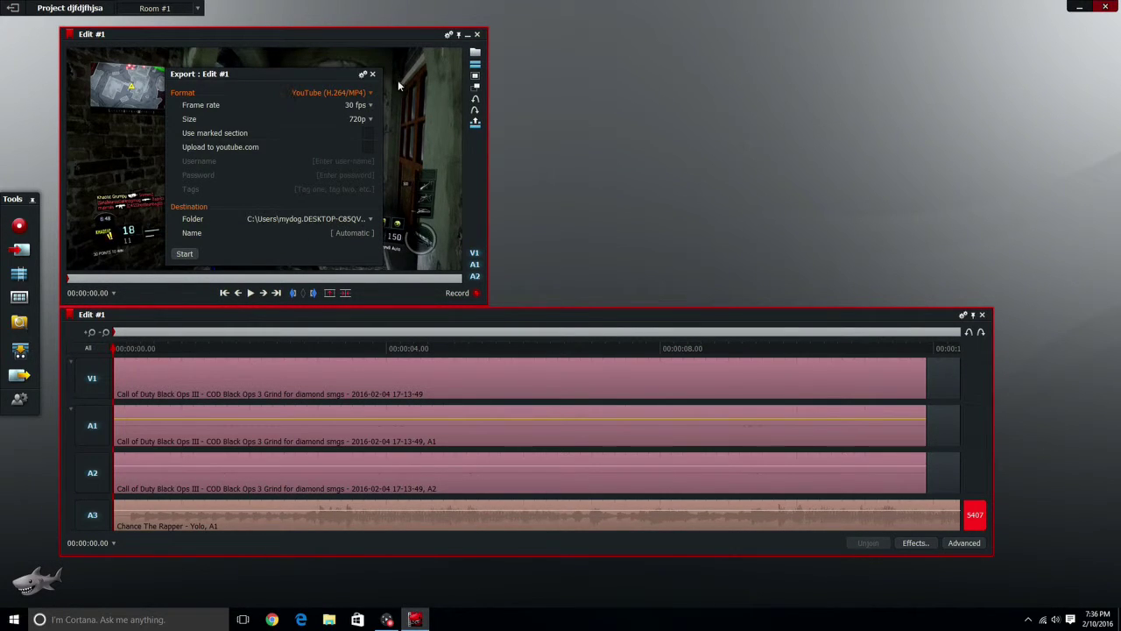
Set up a YouTube H.264/MP4 720p export named 'vv' and start it.
left_click(371, 73)
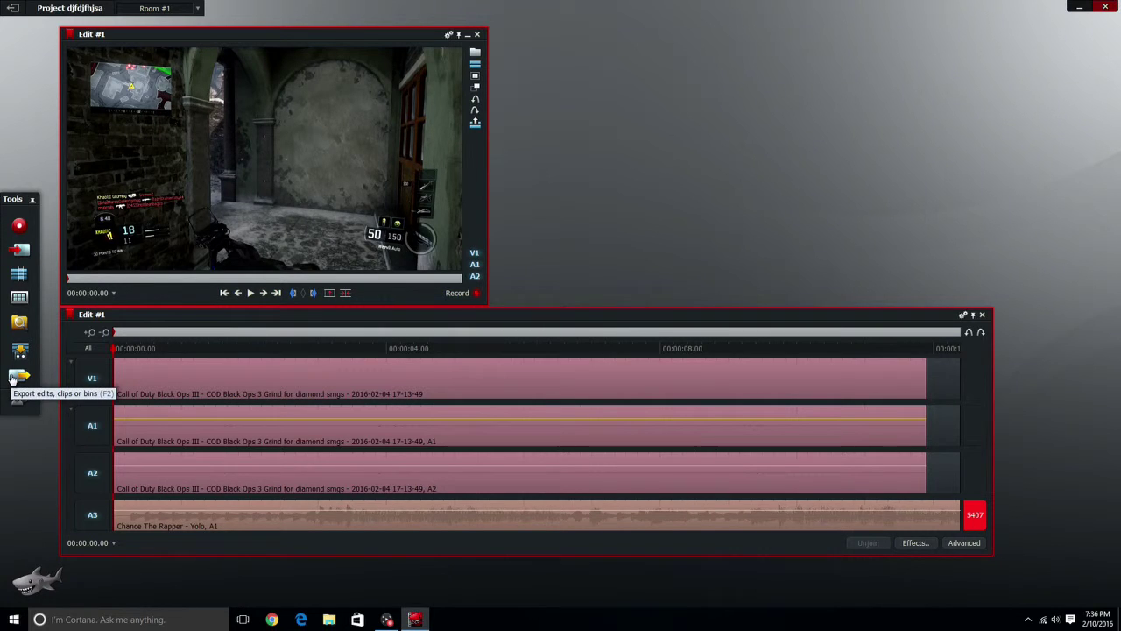
left_click_drag(12, 376, 189, 228)
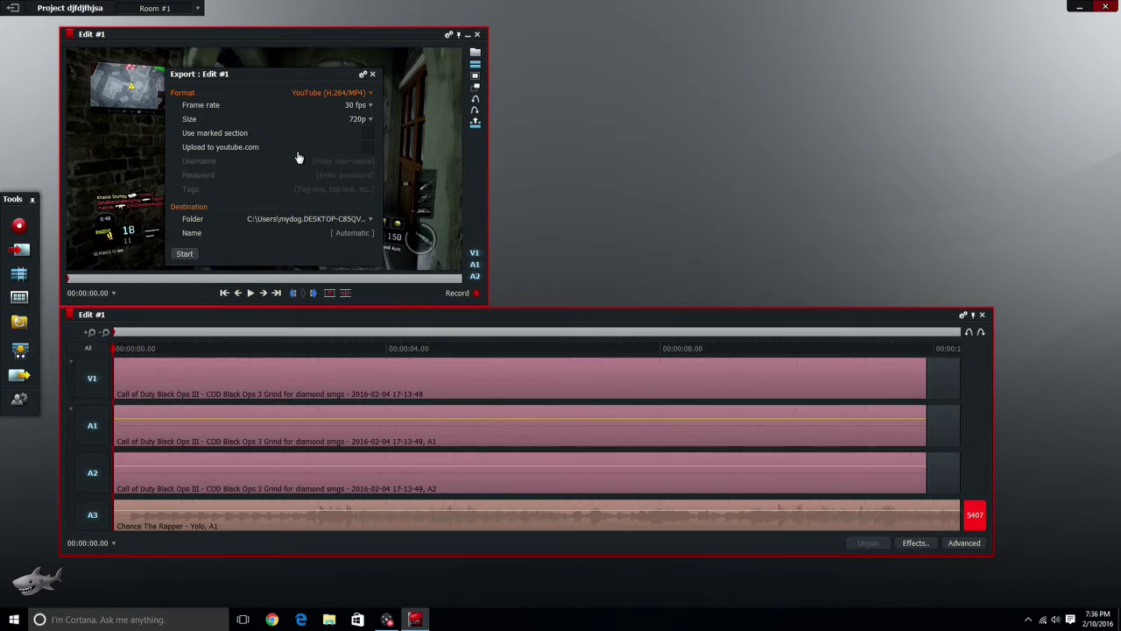
left_click(371, 93)
left_click(372, 93)
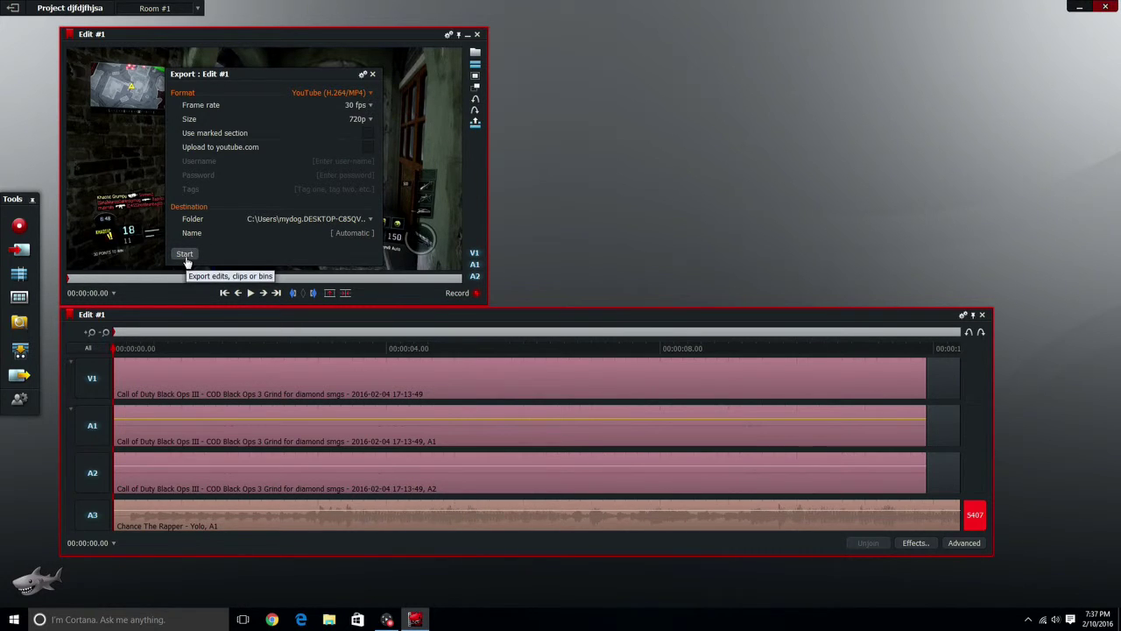
left_click(273, 233)
type("v")
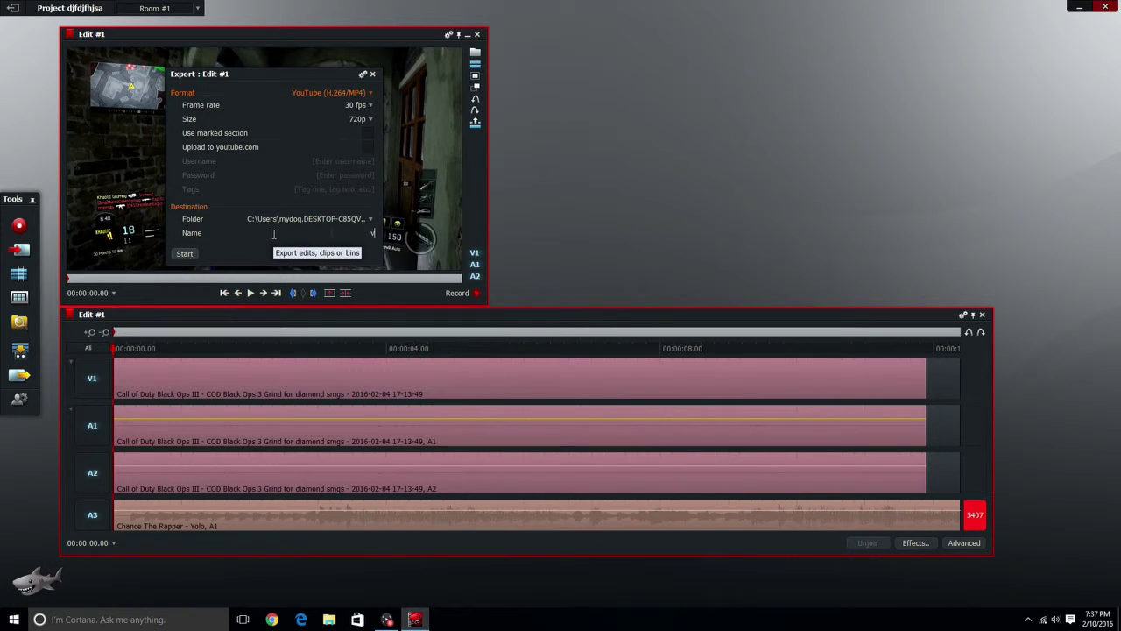
type("v")
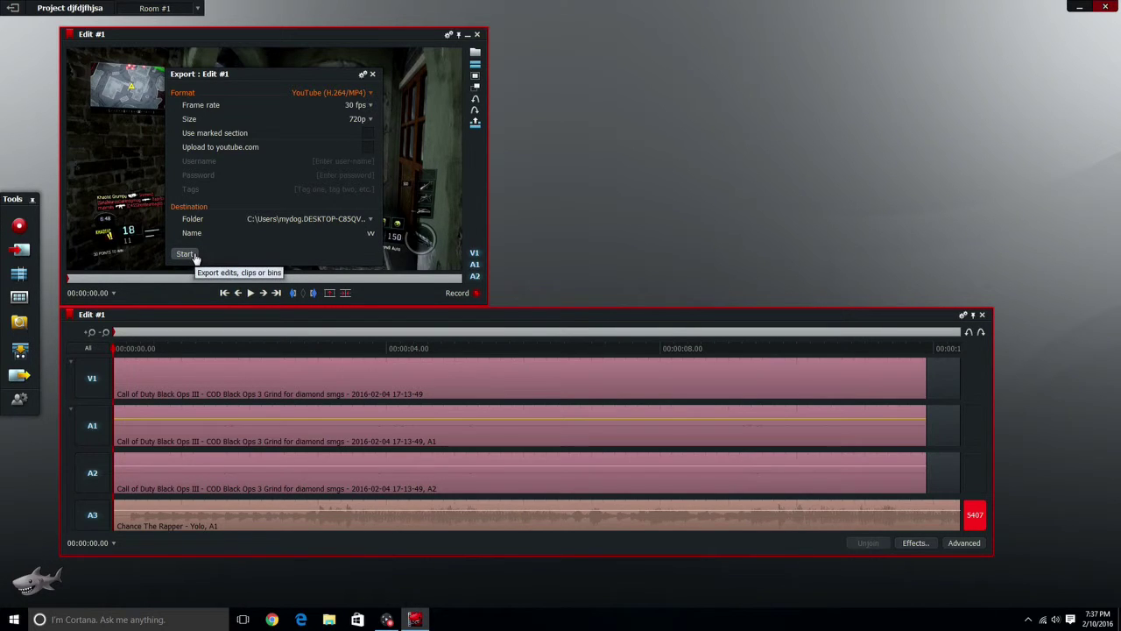
left_click(194, 255)
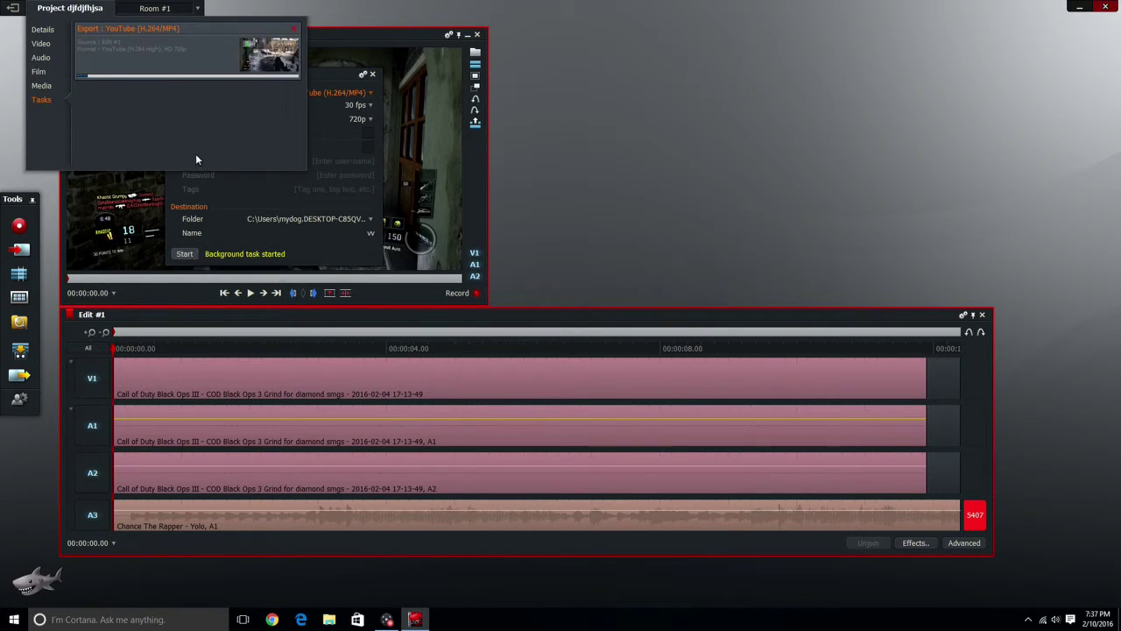
Abort the running YouTube export task and close the Tasks Log.
left_click(294, 34)
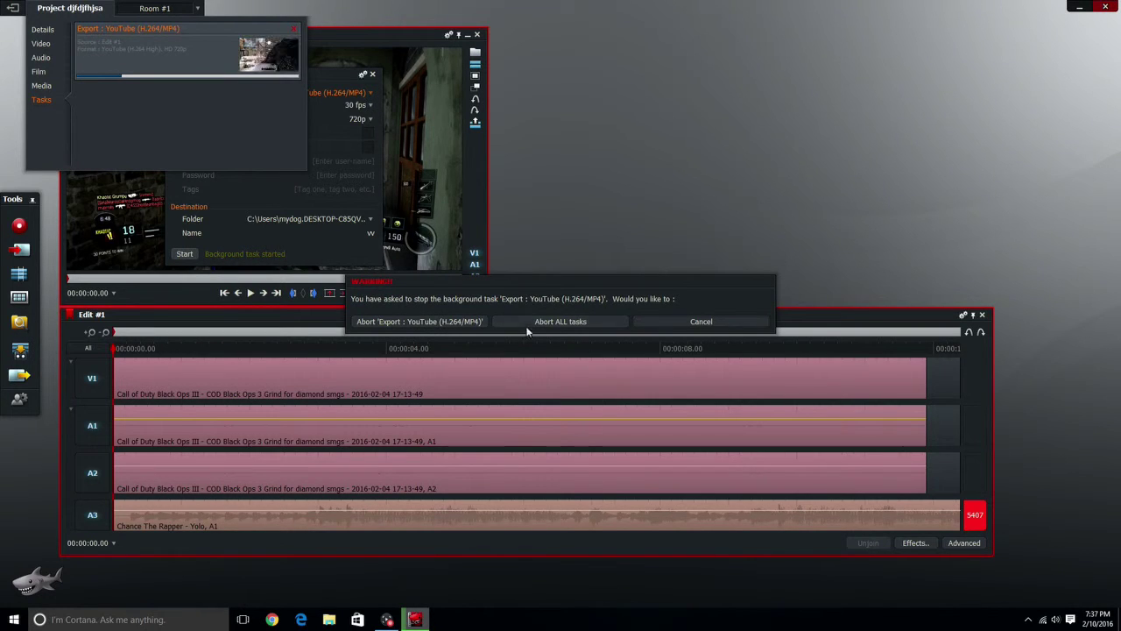
left_click(481, 322)
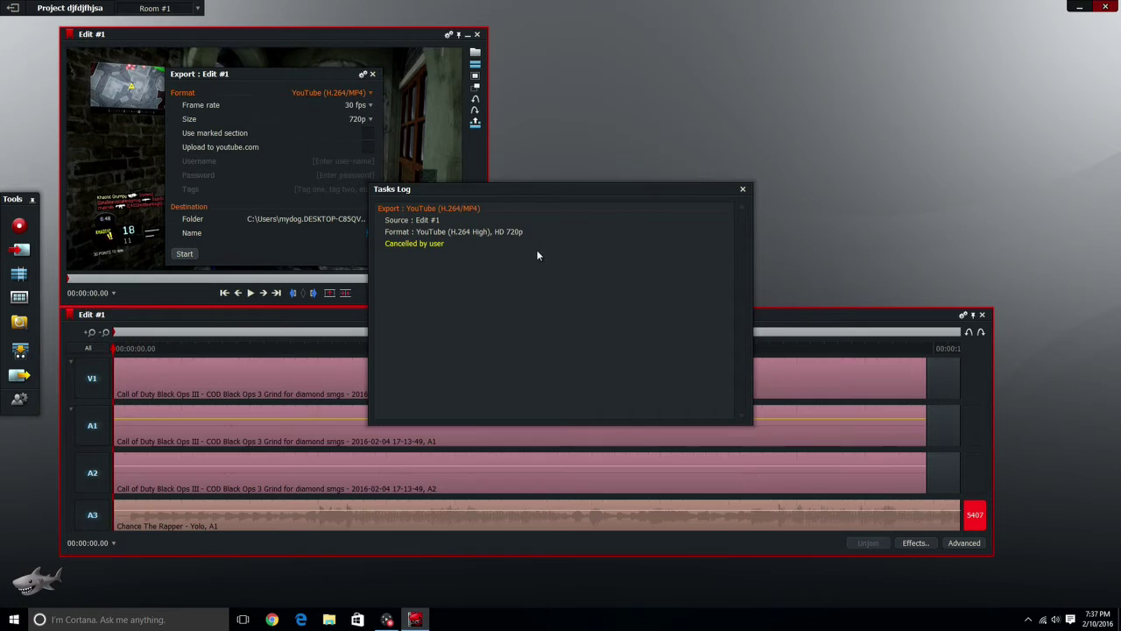
left_click(741, 188)
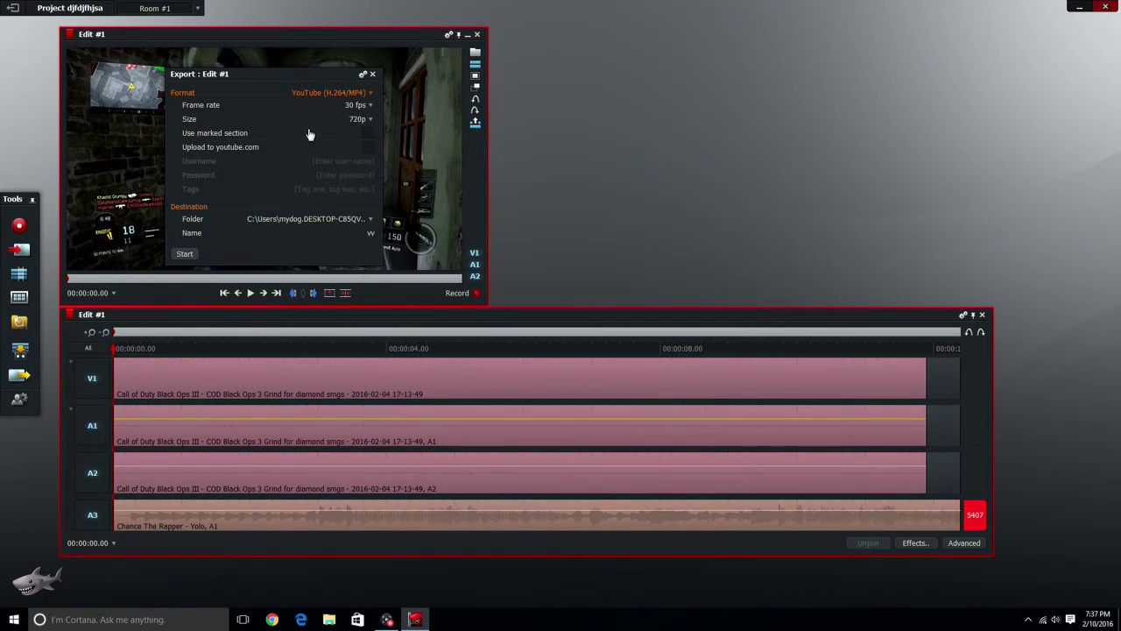
Close the Export panel, then switch to Game Capture HD and minimize it back to Lightworks.
left_click(372, 74)
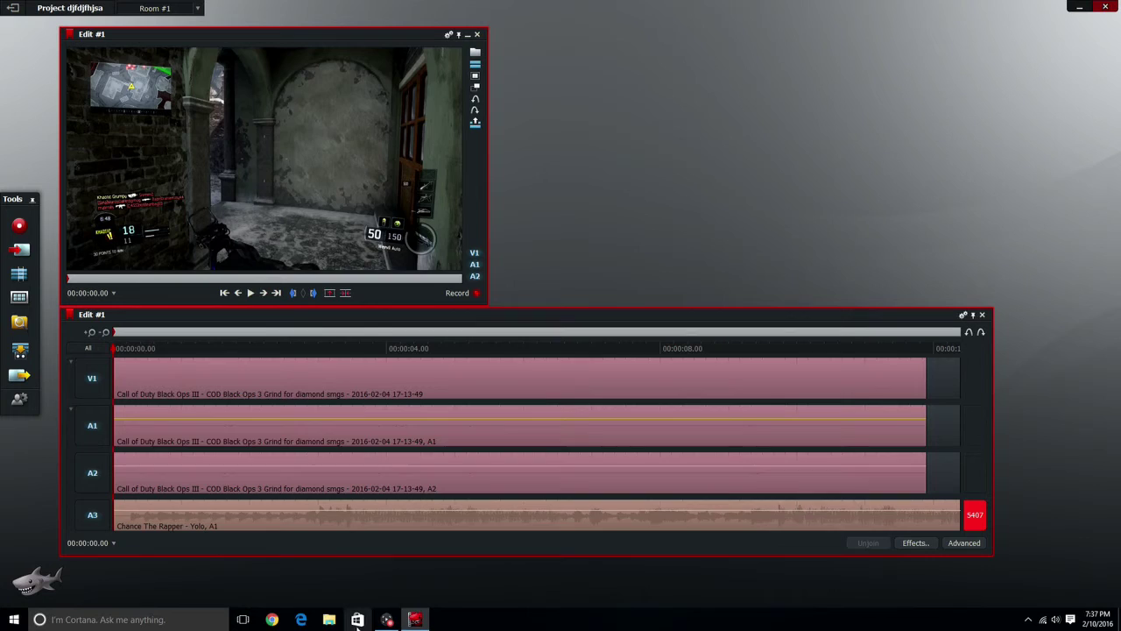
left_click(386, 620)
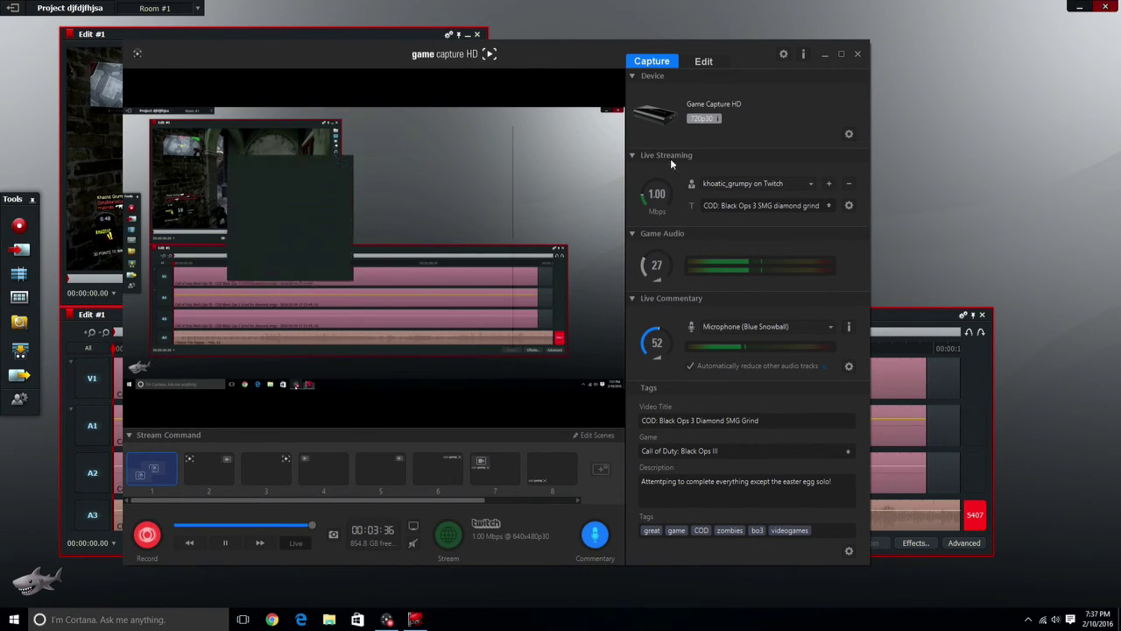
left_click(823, 54)
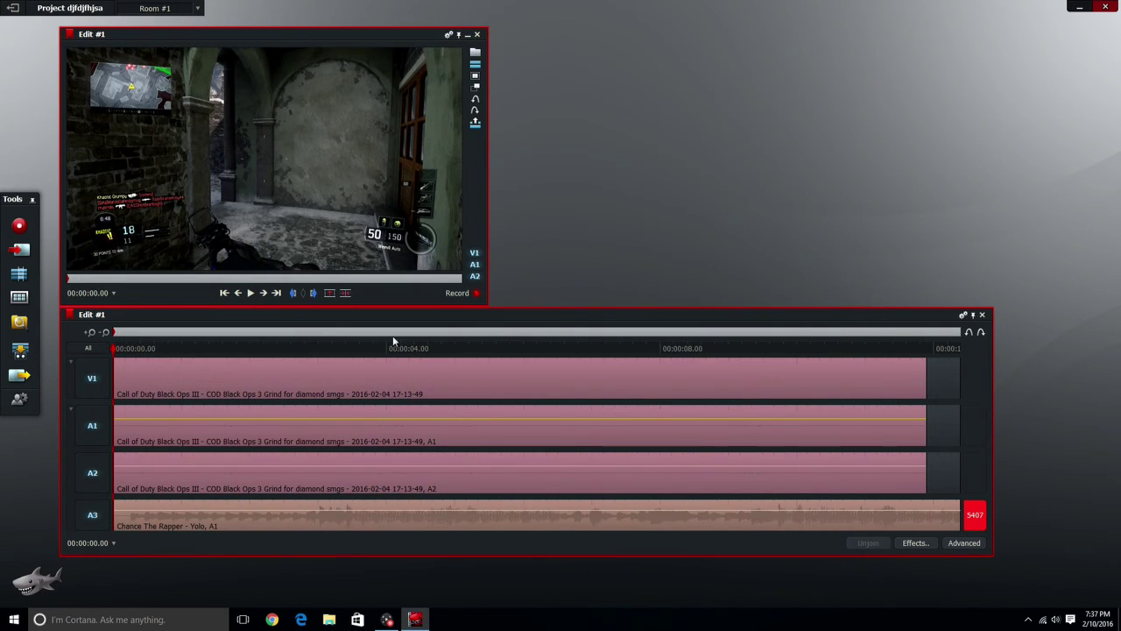
mouse_move(394, 624)
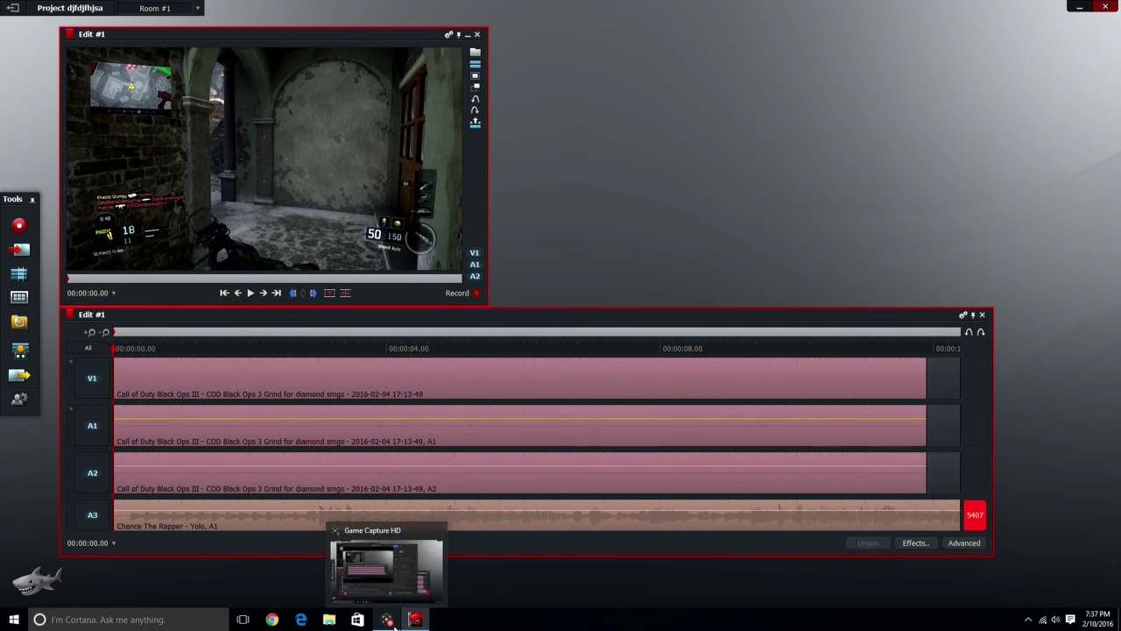